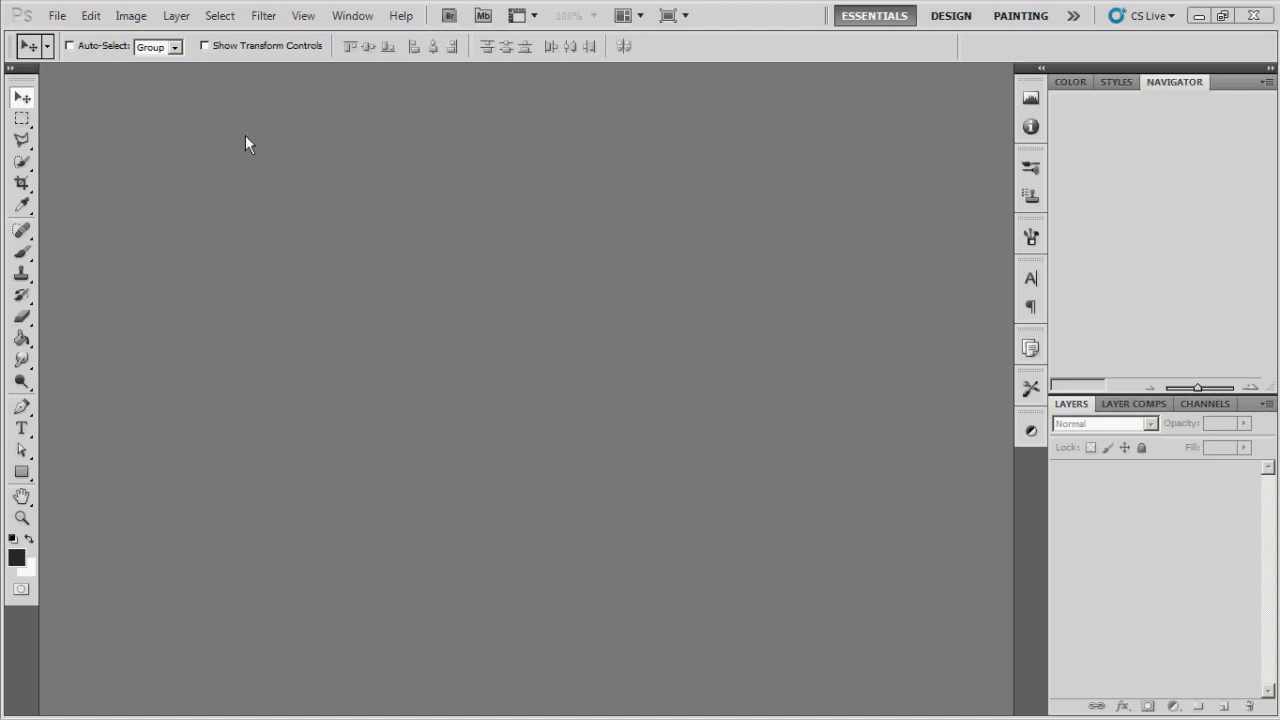
- Create a new 1366 × 768 px transparent document
left_click(57, 15)
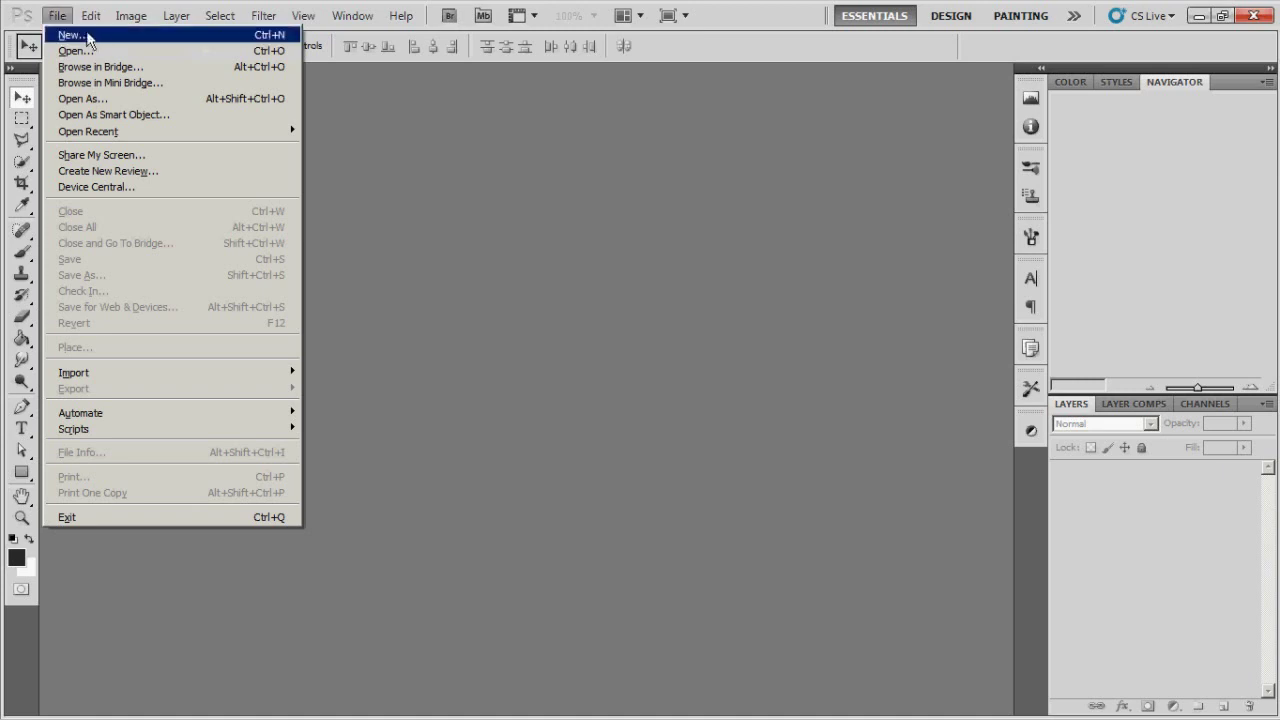
left_click(90, 35)
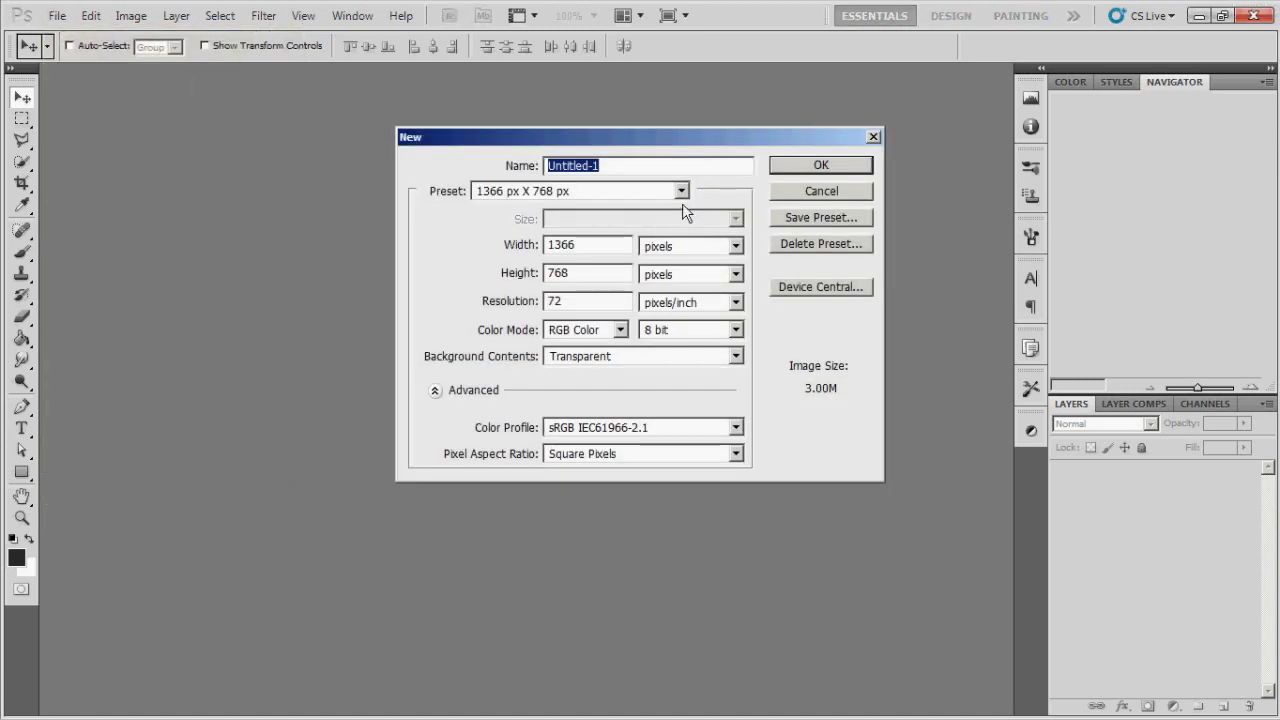
left_click(812, 168)
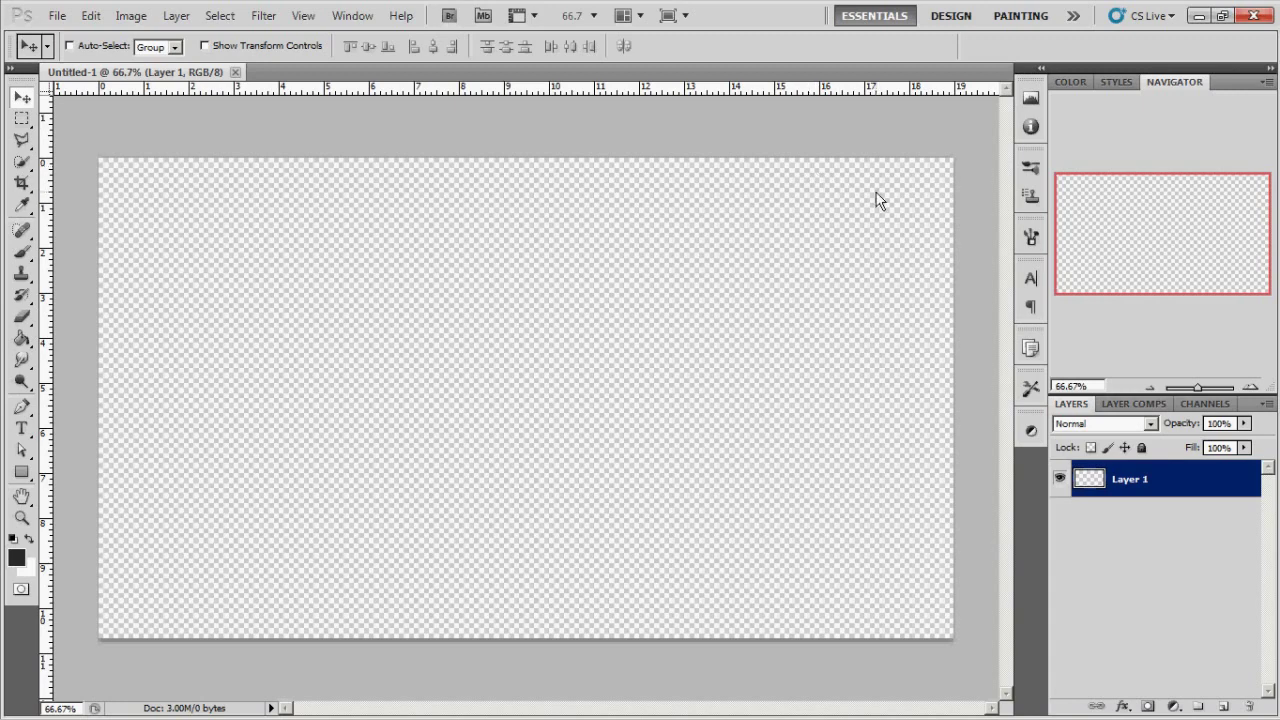
- Fill Layer 1 with dark grey using the Paint Bucket
left_click(22, 340)
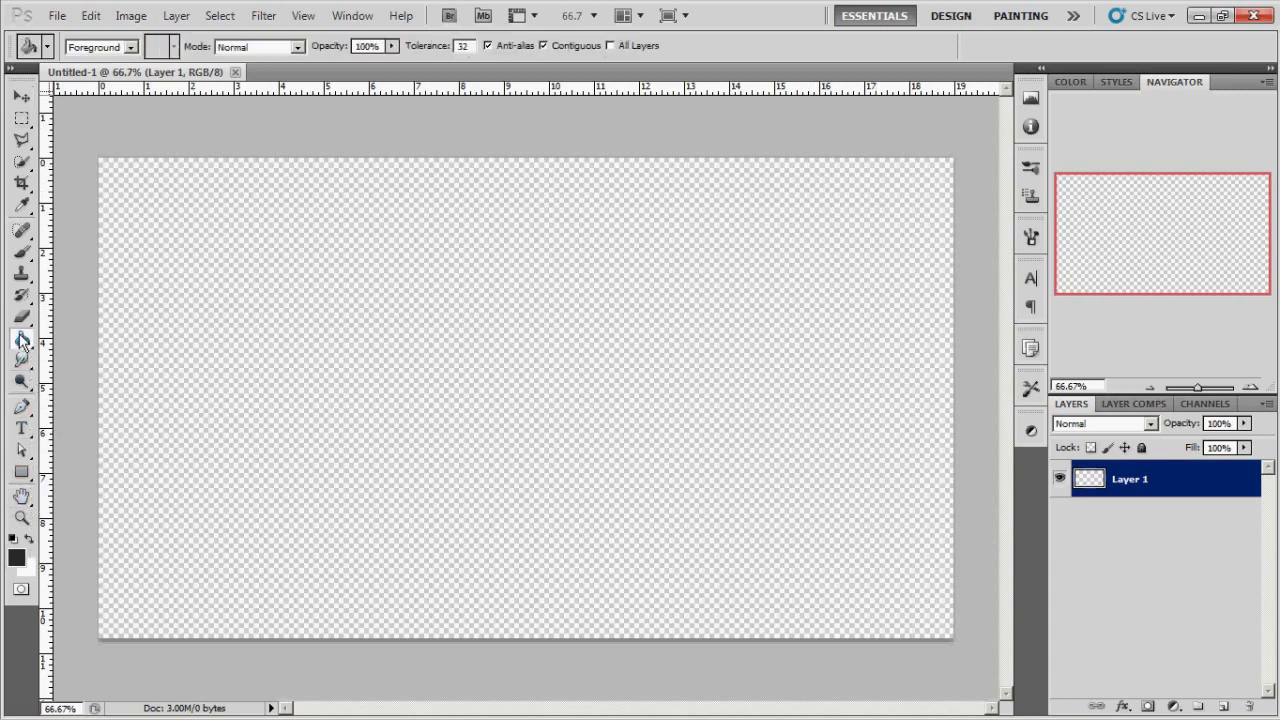
left_click(384, 318)
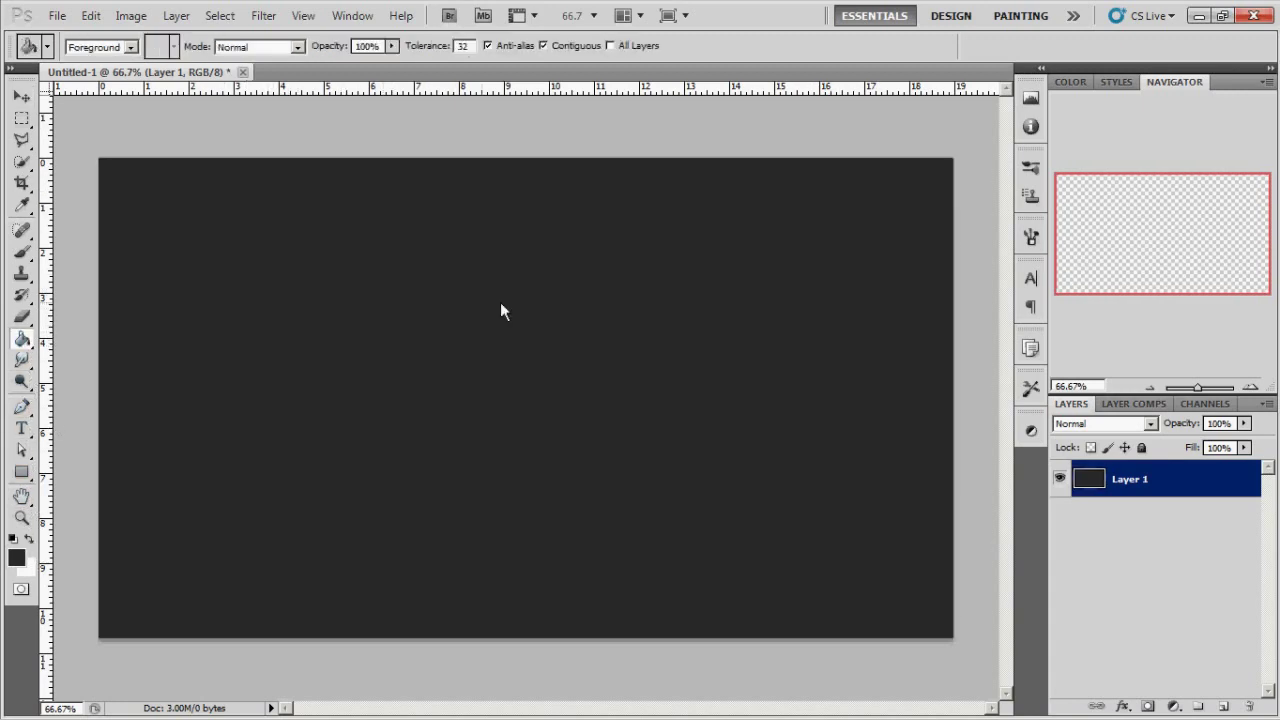
left_click(501, 311)
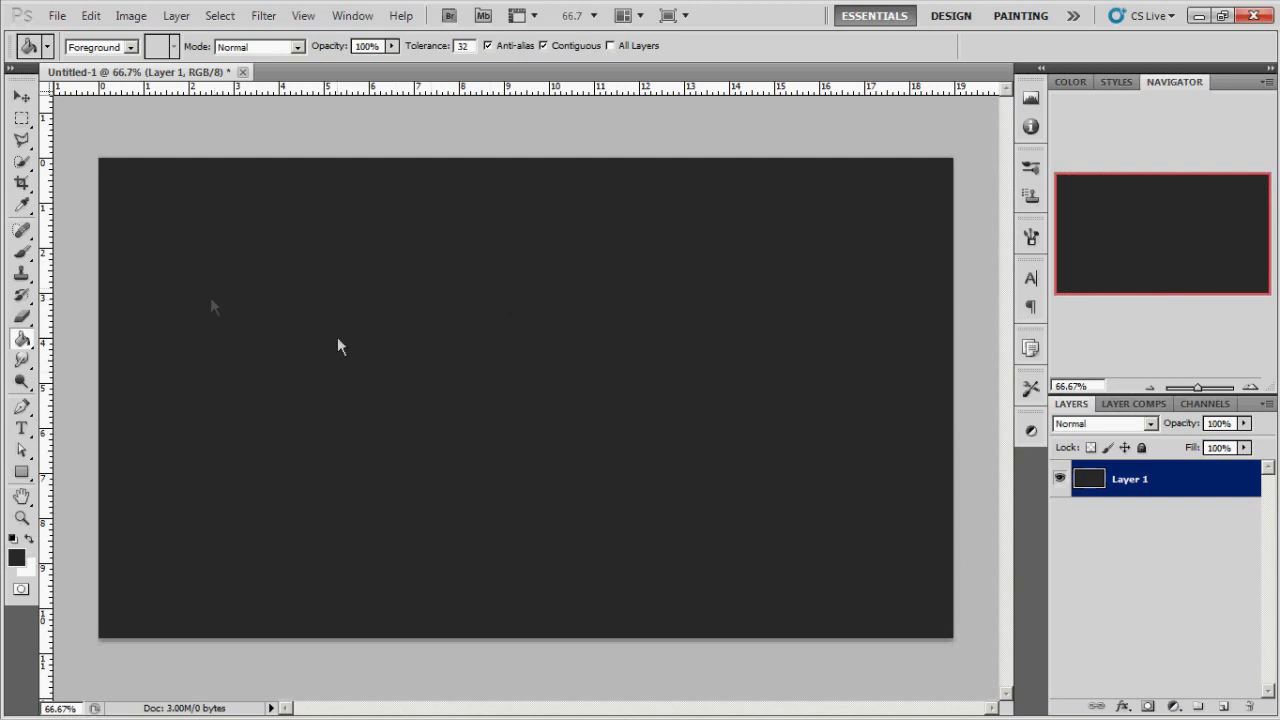
left_click(21, 98)
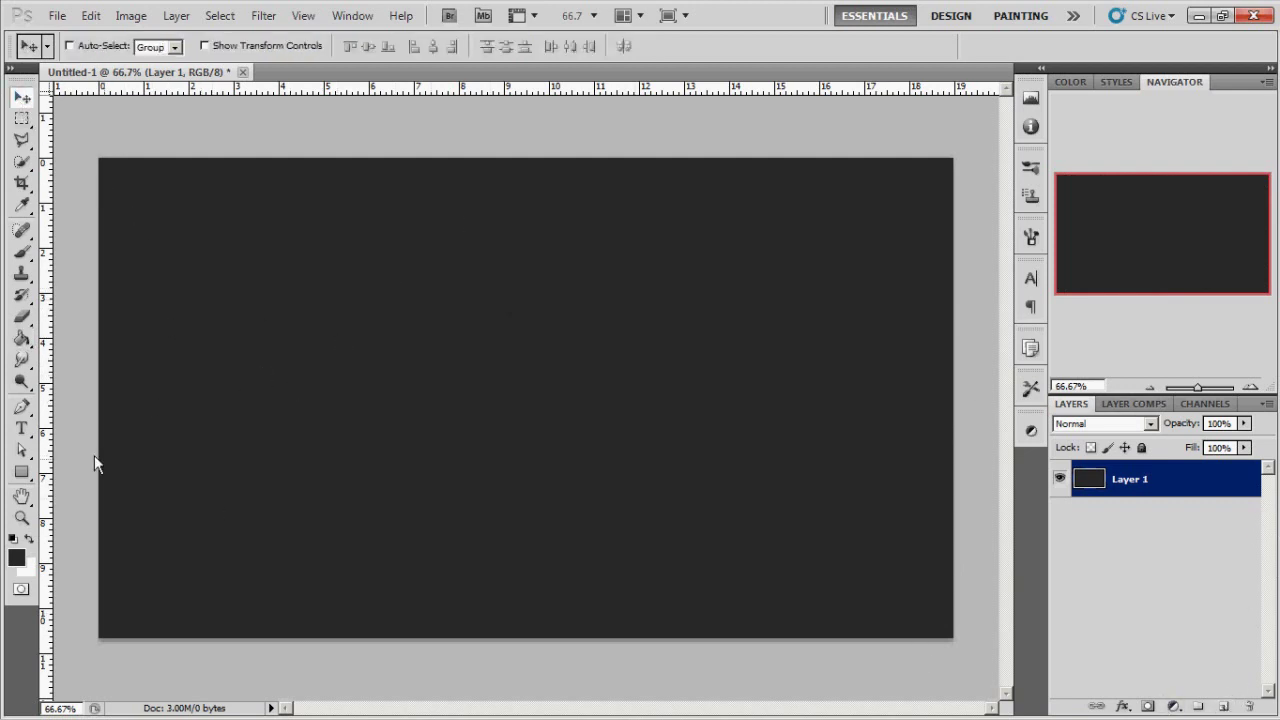
- Draw a rectangle shape near the canvas centre and nudge it slightly up and left
left_click(21, 472)
left_click(100, 465)
mouse_move(363, 309)
left_mouse_down()
mouse_move(491, 449)
mouse_move(701, 472)
mouse_move(729, 487)
left_mouse_up()
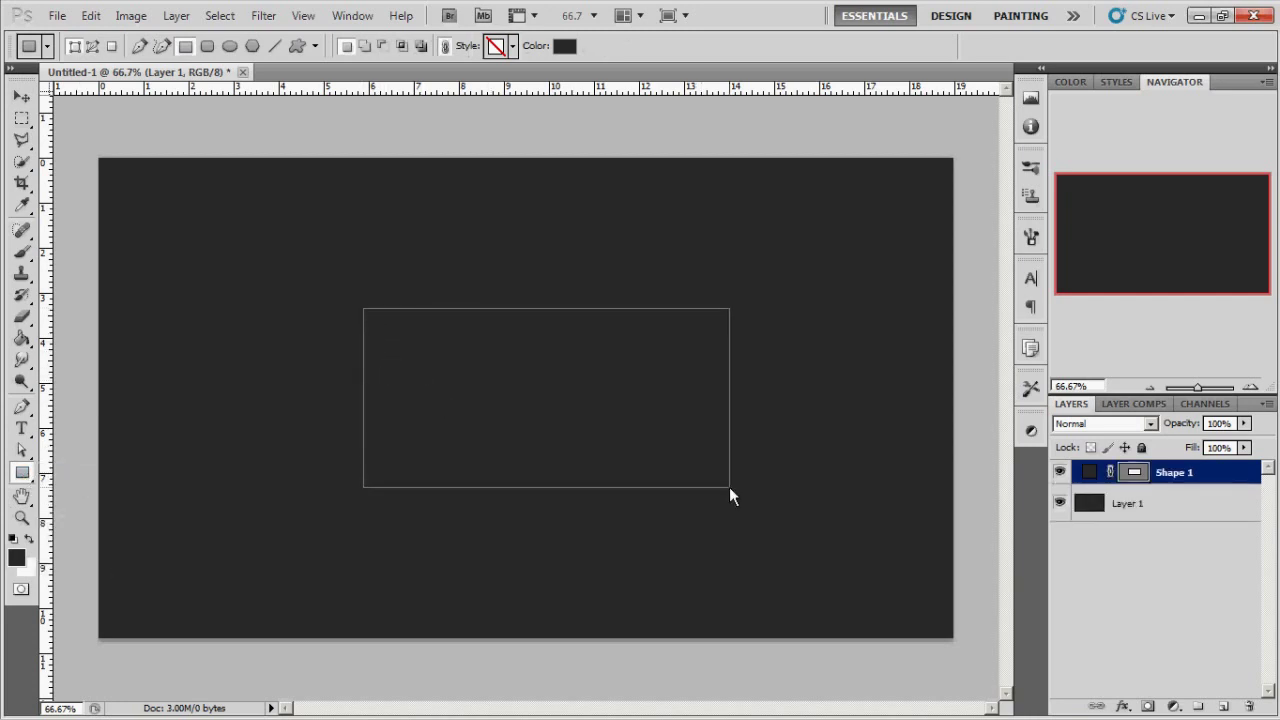
left_click(18, 99)
left_click_drag(474, 397, 451, 387)
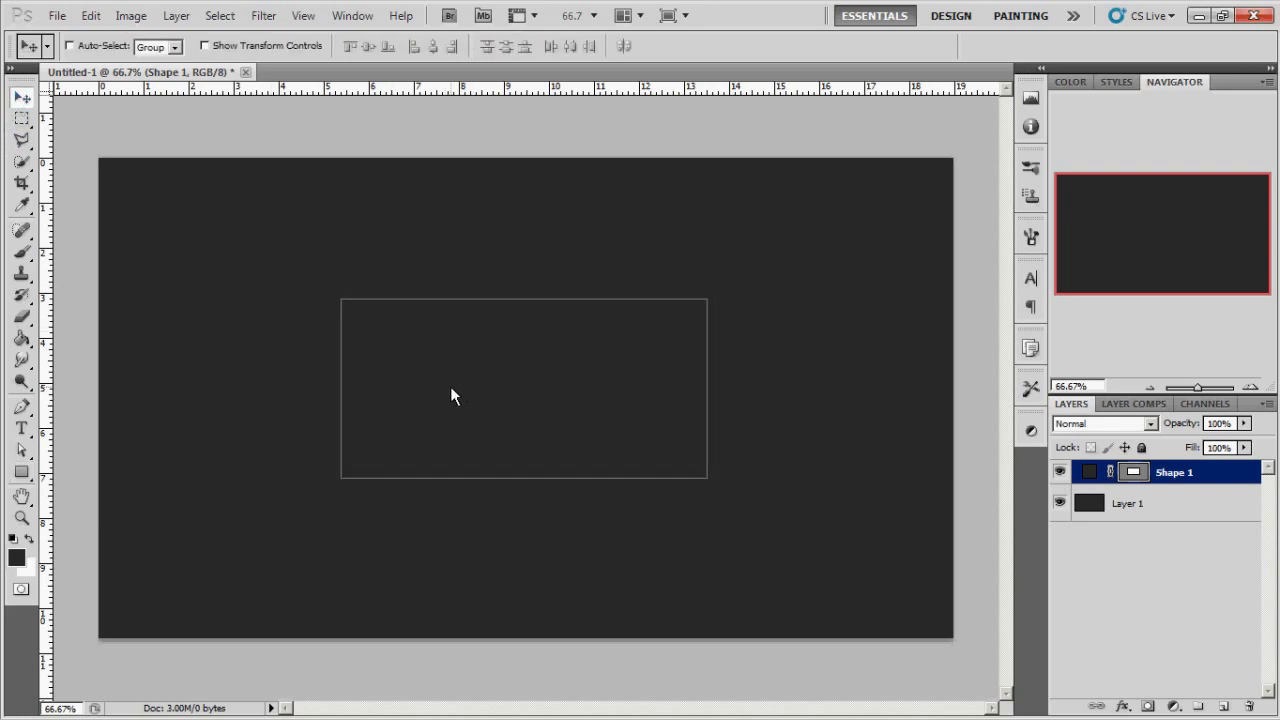
double_click(1203, 473)
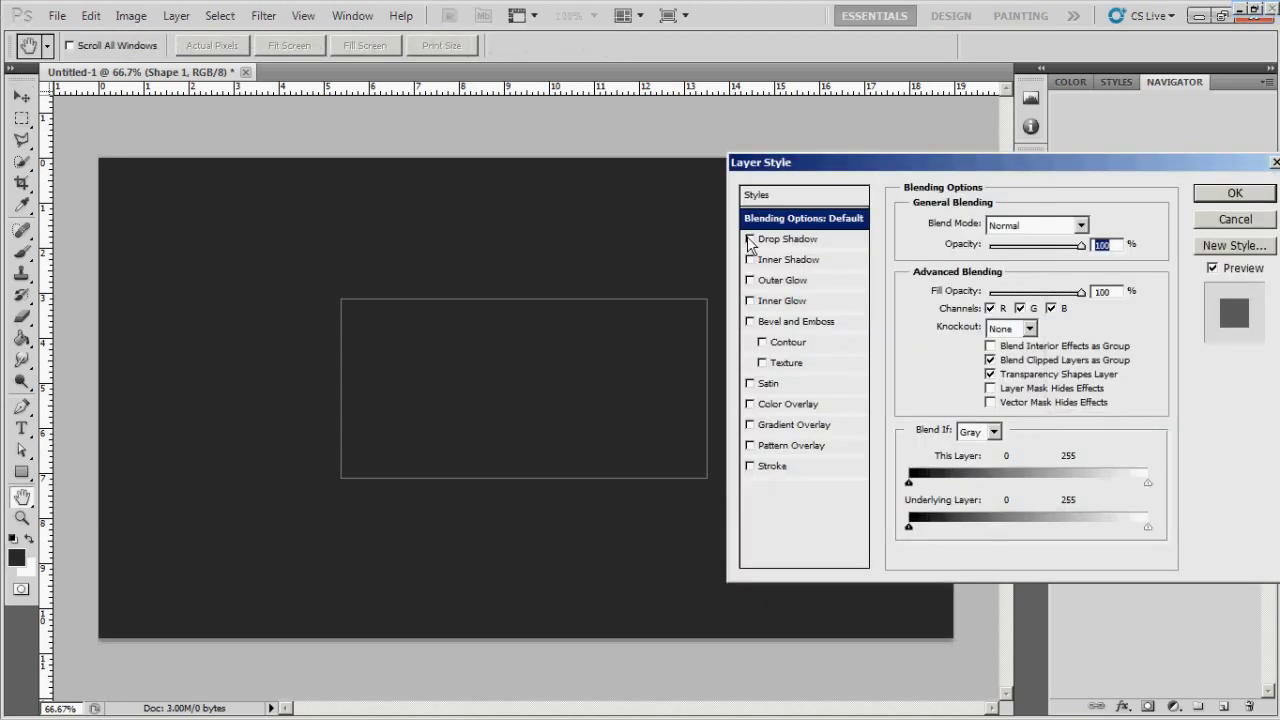
- Give Shape 1 a black drop shadow: 100% opacity, 0 px distance, 100% spread, 6 px size
left_click_drag(1072, 166, 747, 128)
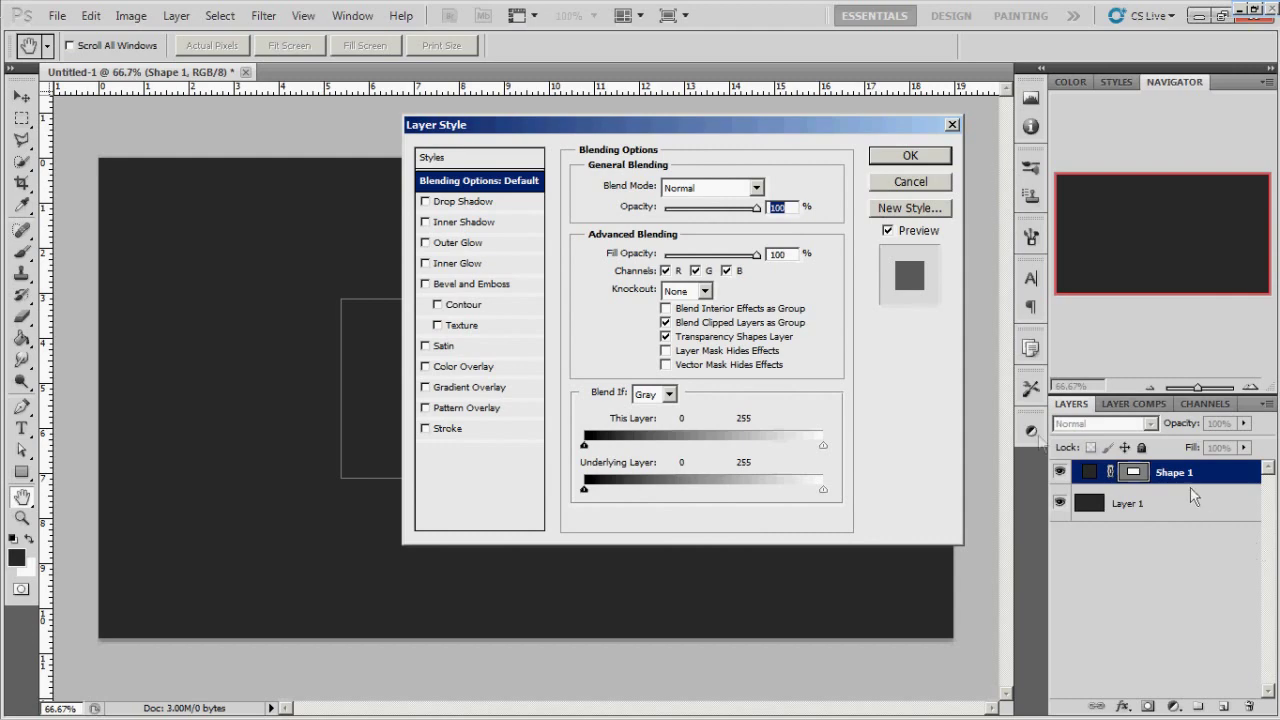
left_click_drag(627, 138, 931, 153)
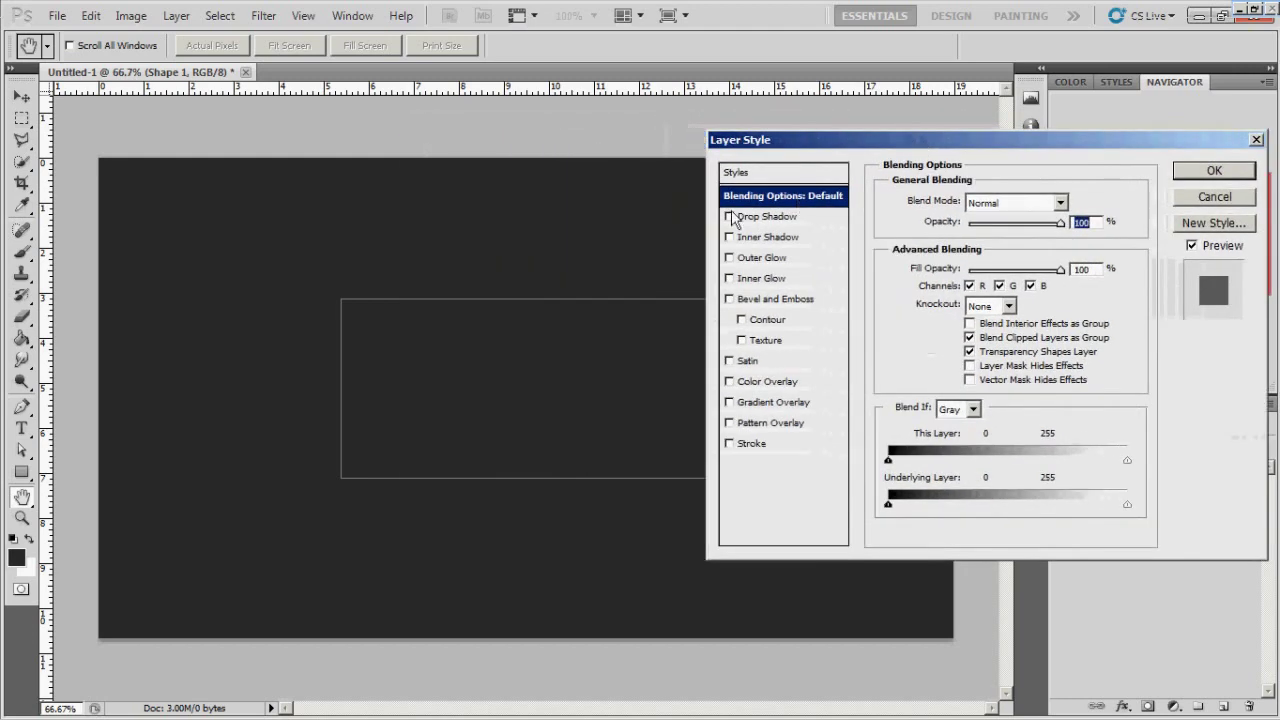
left_click(729, 217)
left_click(762, 220)
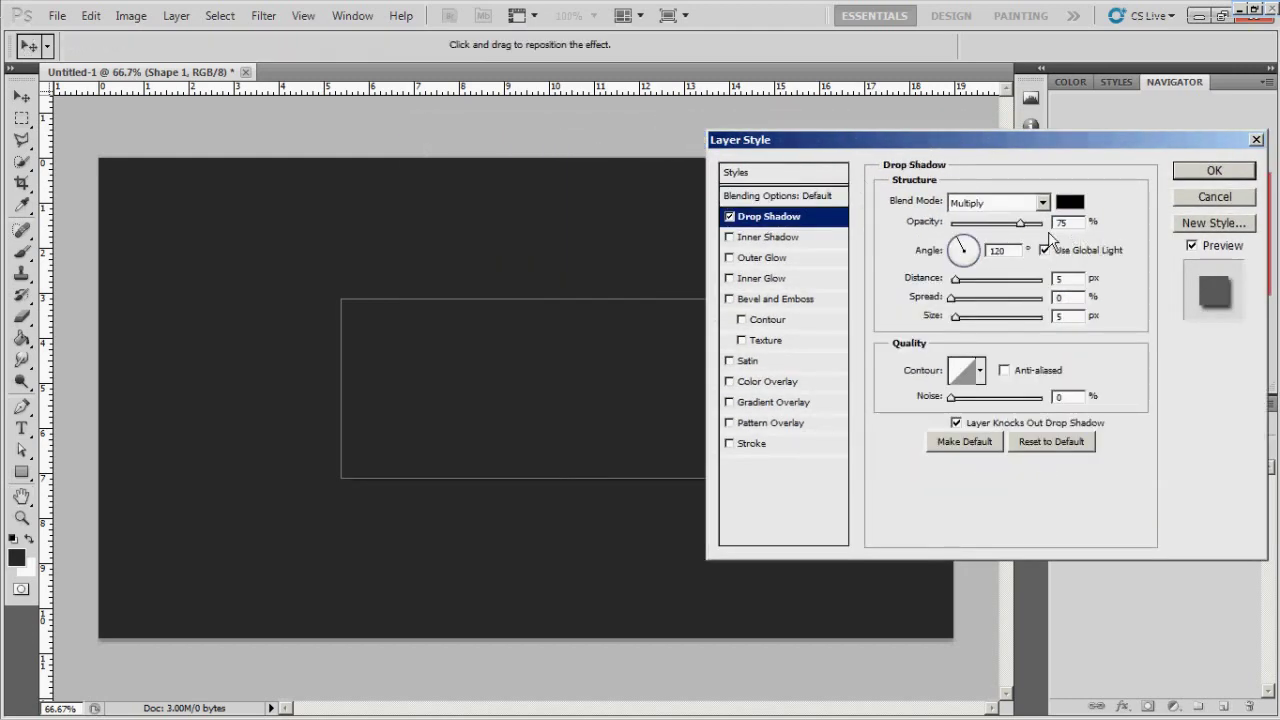
left_click_drag(1020, 223, 1110, 228)
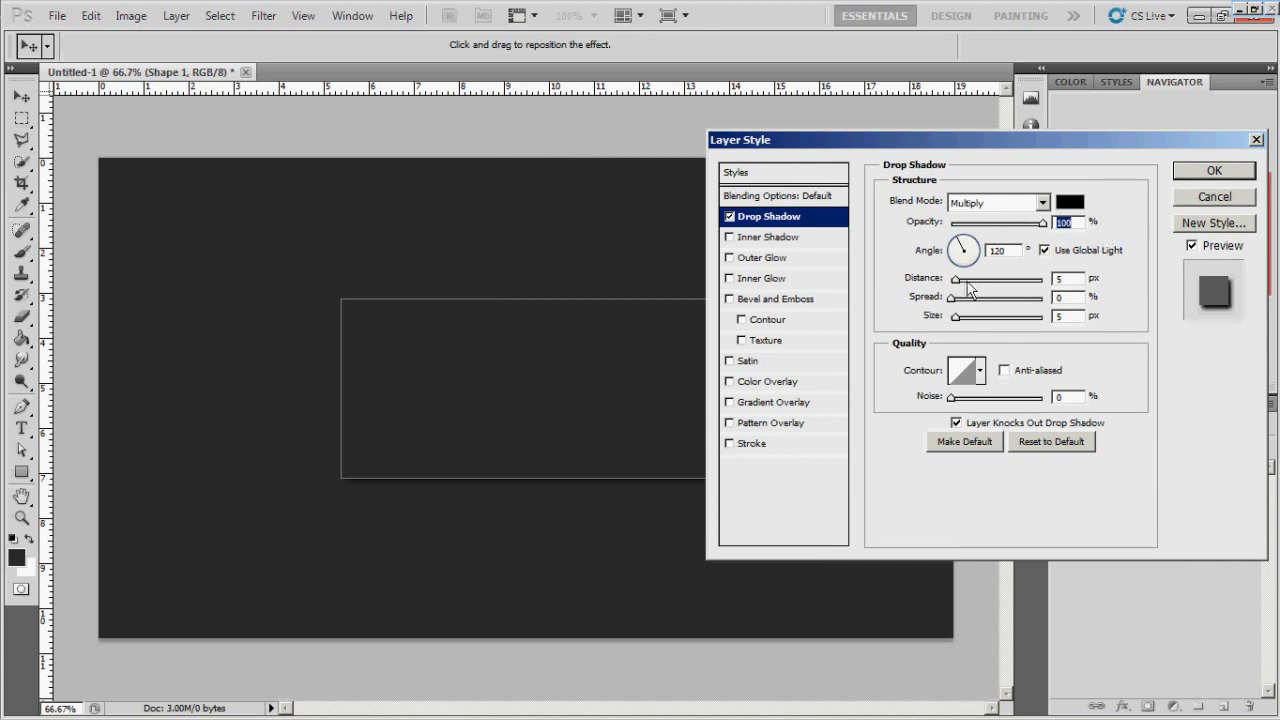
mouse_move(956, 281)
left_mouse_down()
mouse_move(944, 283)
mouse_move(1043, 299)
left_mouse_up()
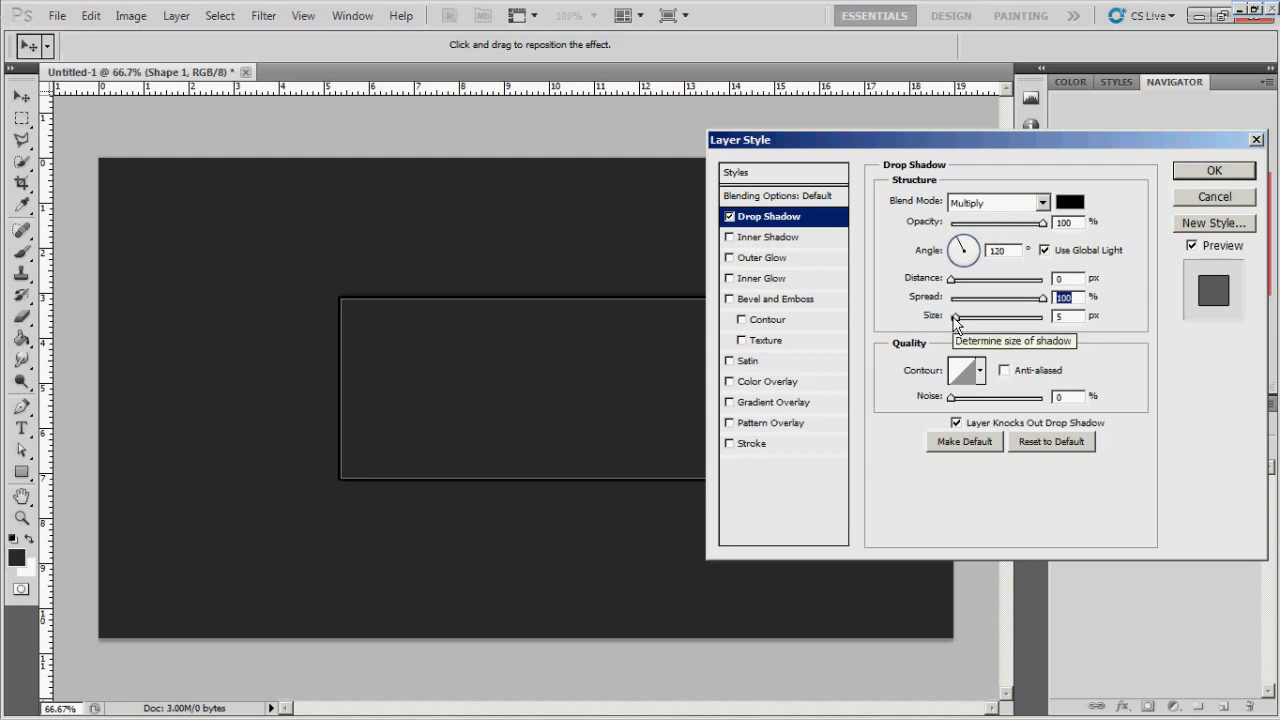
left_click_drag(955, 320, 1033, 324)
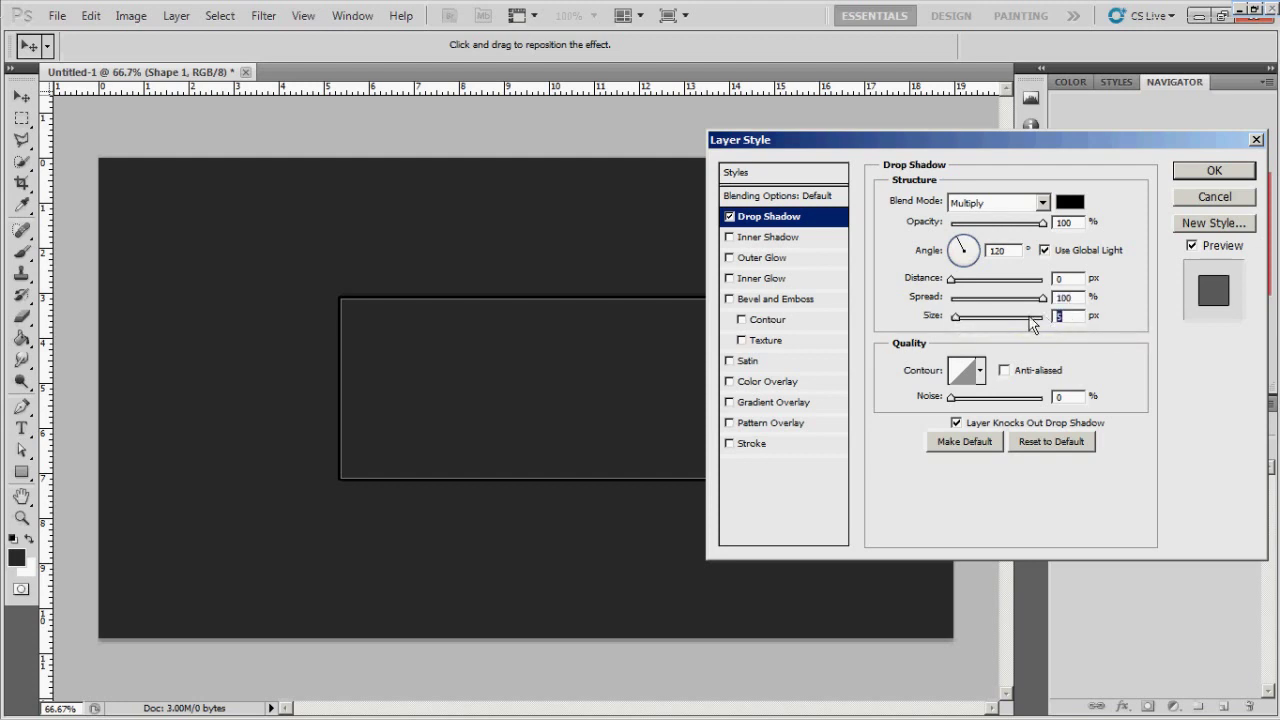
type("6")
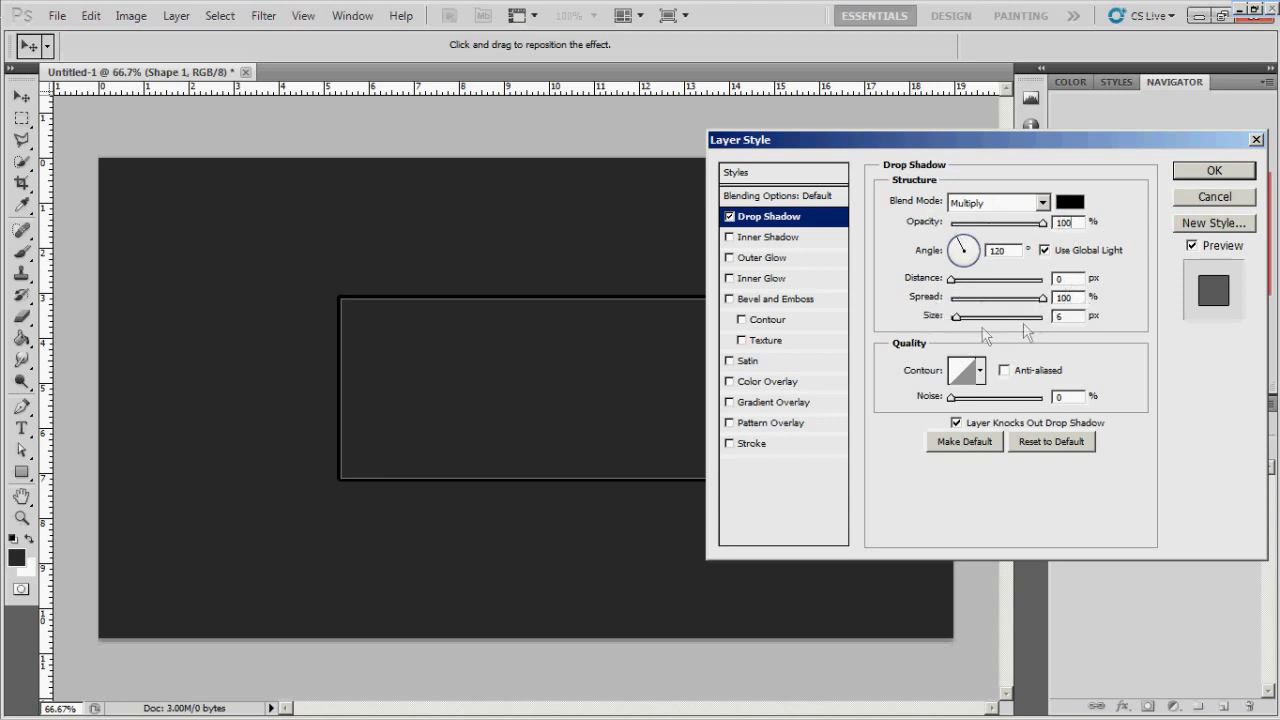
left_click(765, 238)
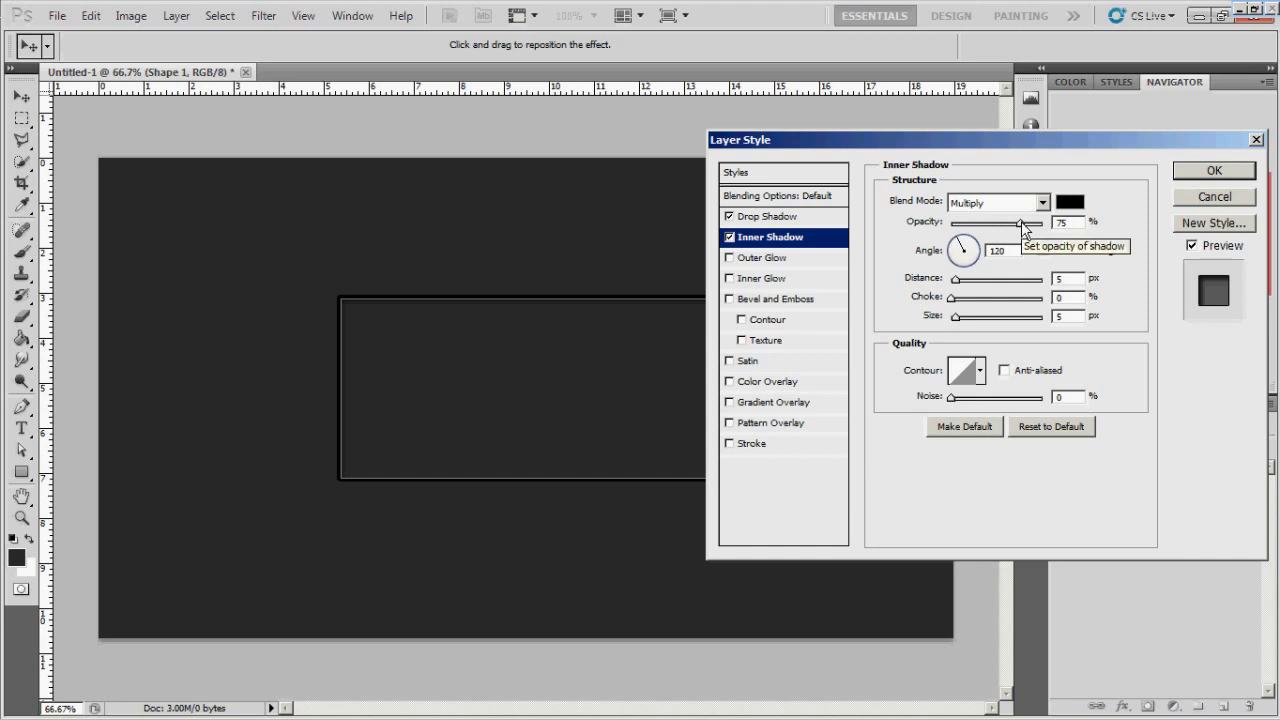
- Set the inner shadow to 100% opacity, 0 px distance, reduced choke and 21 px size
left_click_drag(1022, 225, 1066, 225)
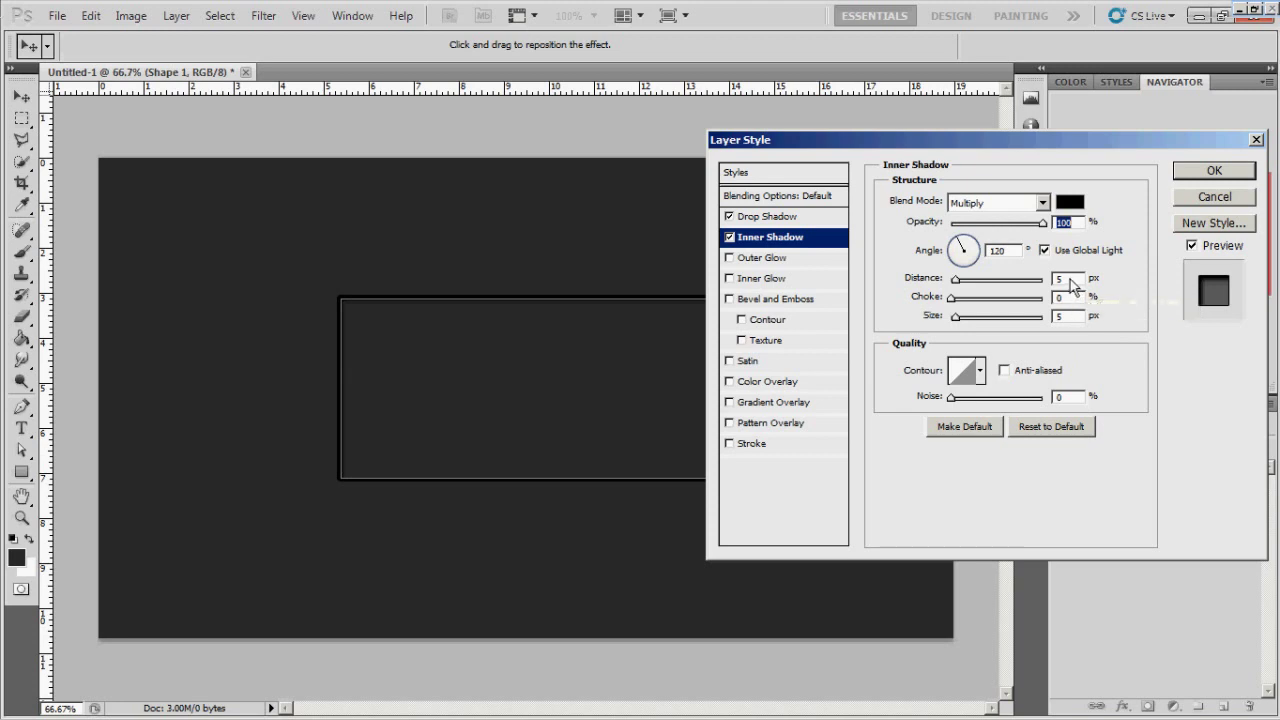
left_click_drag(957, 284, 966, 332)
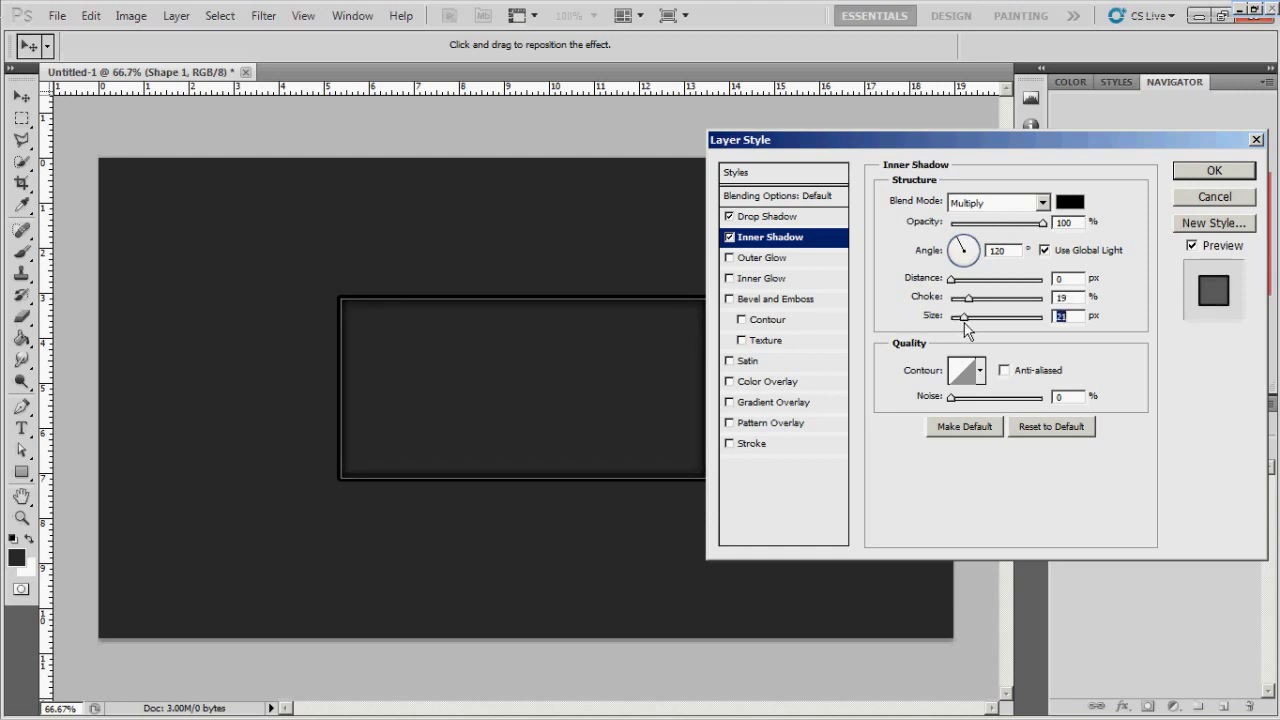
mouse_move(967, 298)
left_mouse_down()
mouse_move(900, 313)
mouse_move(960, 316)
left_mouse_up()
- Enable a Satin effect with 7 px distance and 12 px size
left_click(729, 361)
left_click(748, 361)
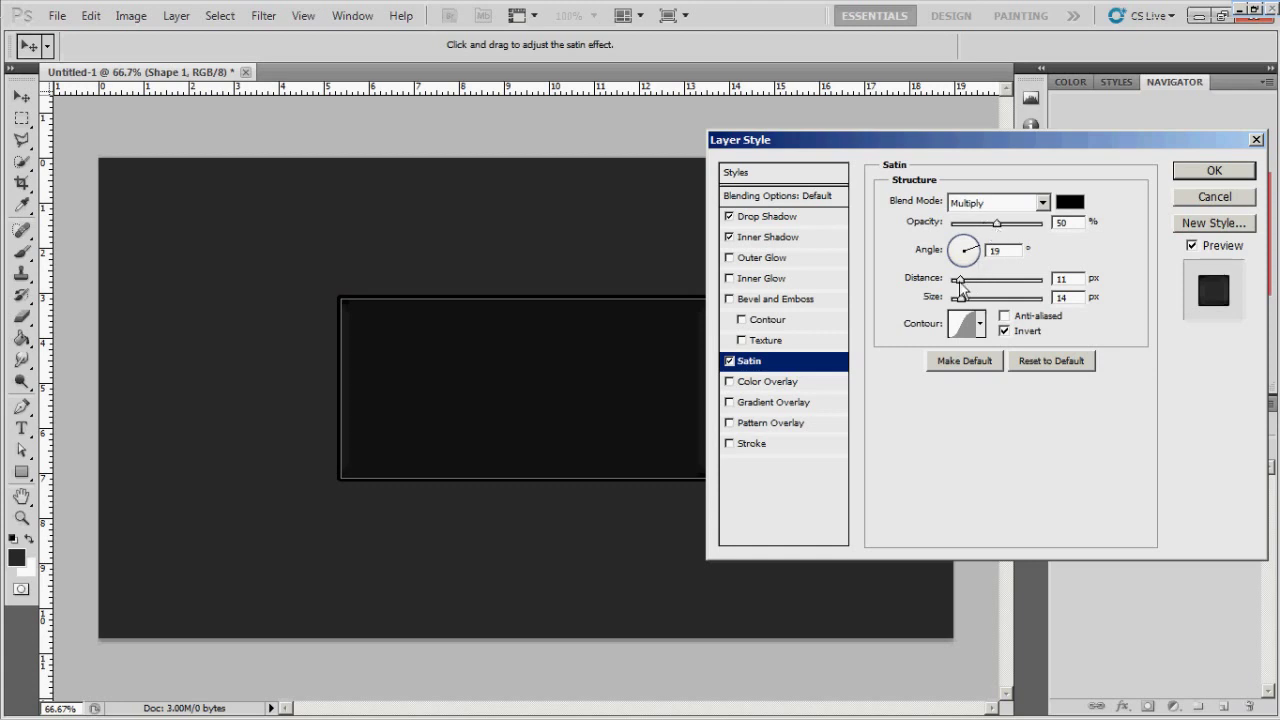
left_click_drag(960, 282, 957, 284)
mouse_move(961, 300)
left_mouse_down()
mouse_move(994, 299)
mouse_move(963, 299)
left_mouse_up()
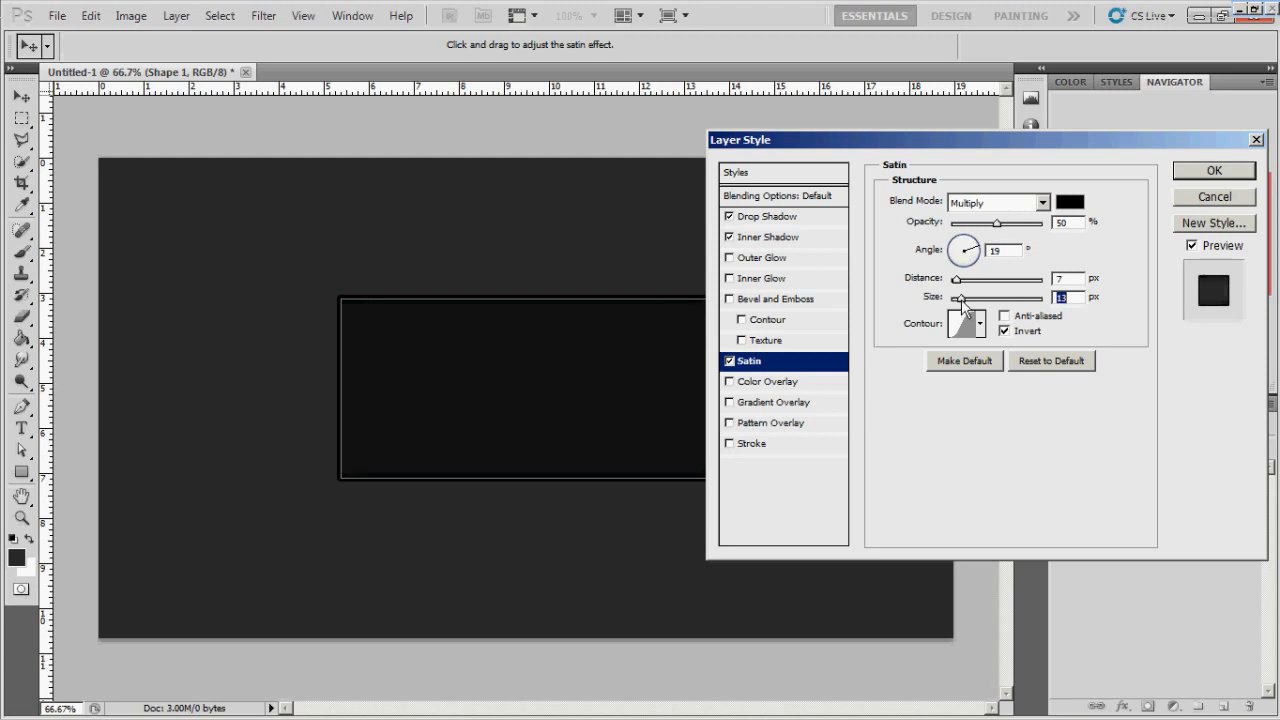
left_click_drag(962, 304, 960, 302)
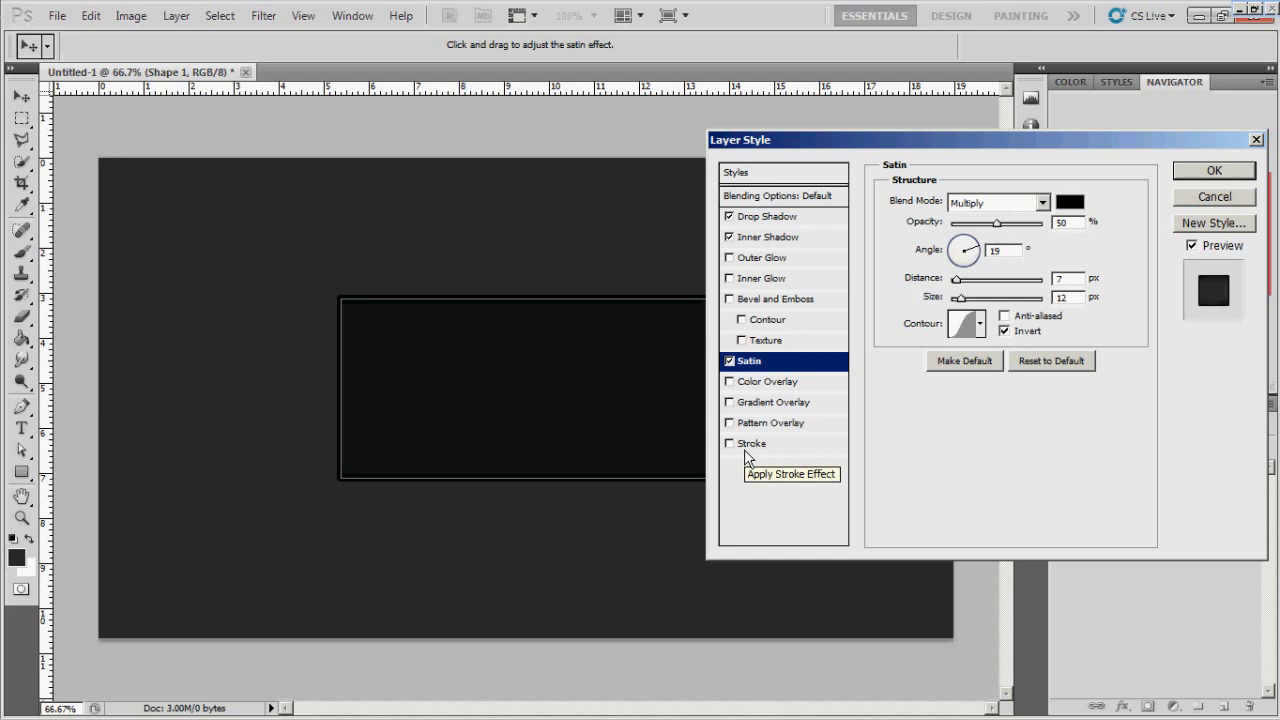
left_click(768, 402)
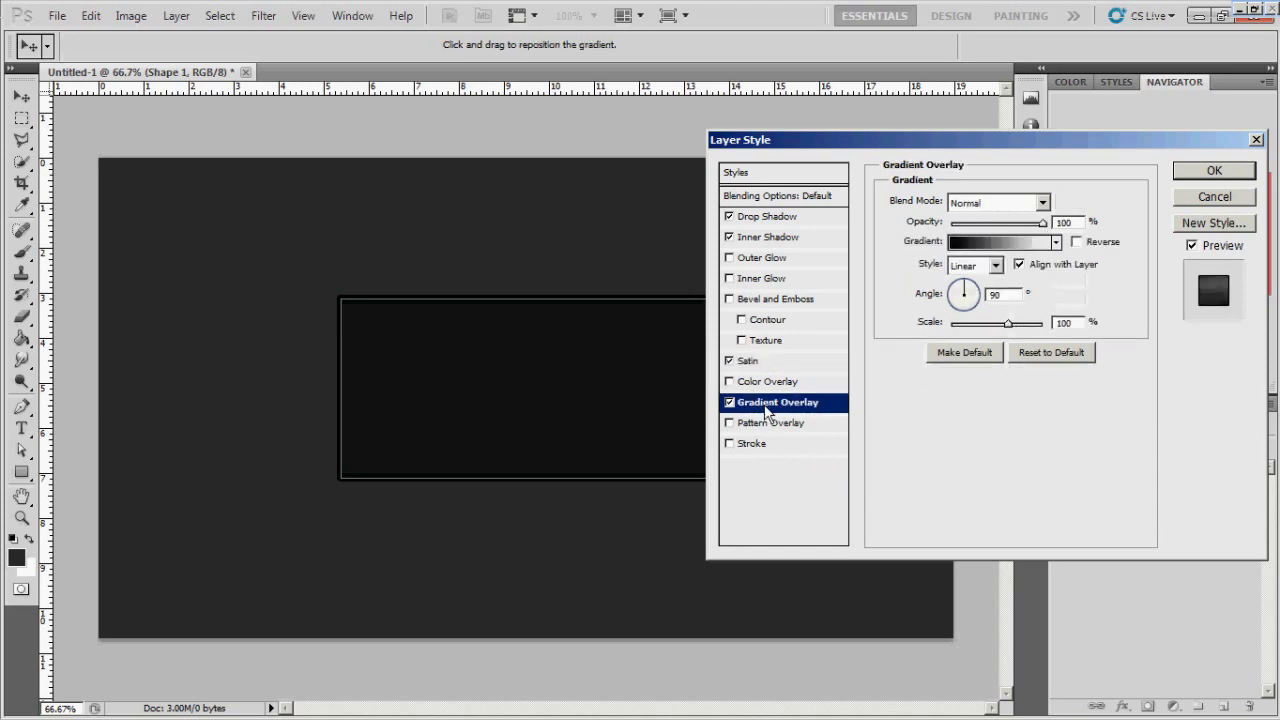
- Apply the striped preset gradient overlay in Angle style at about 11% opacity
left_click(1056, 242)
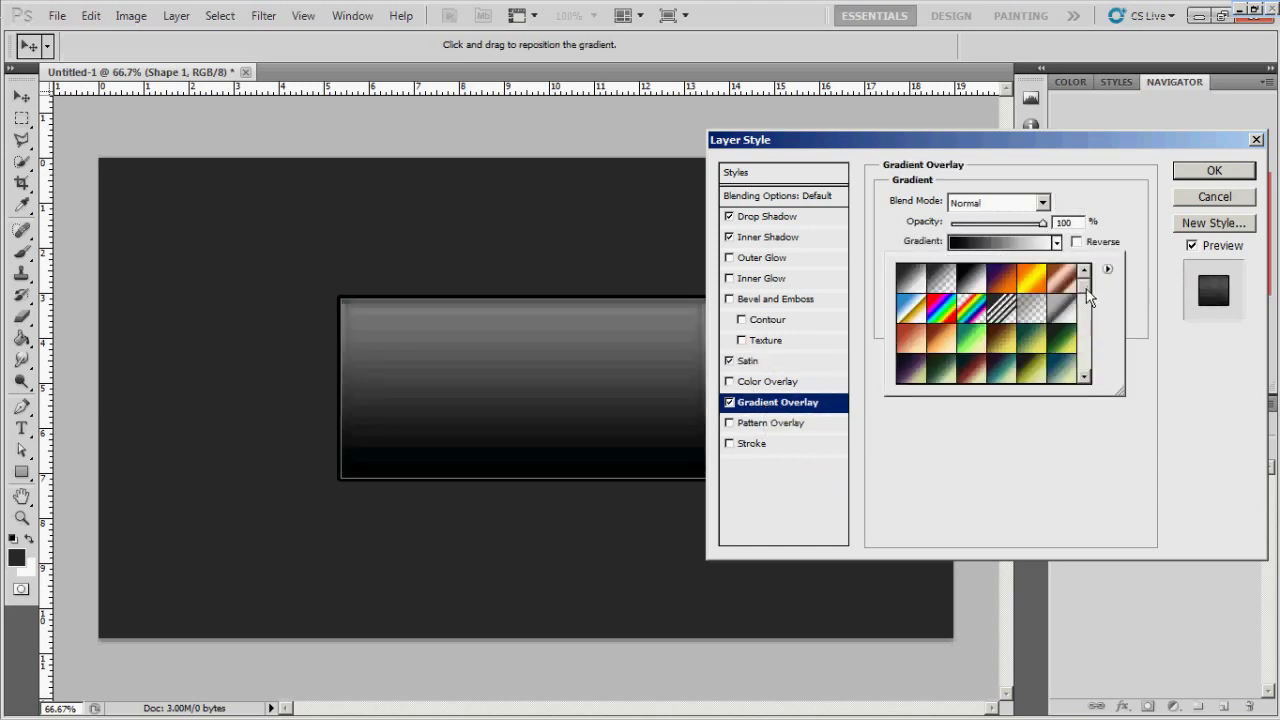
left_click_drag(1090, 297, 1095, 369)
left_click(908, 372)
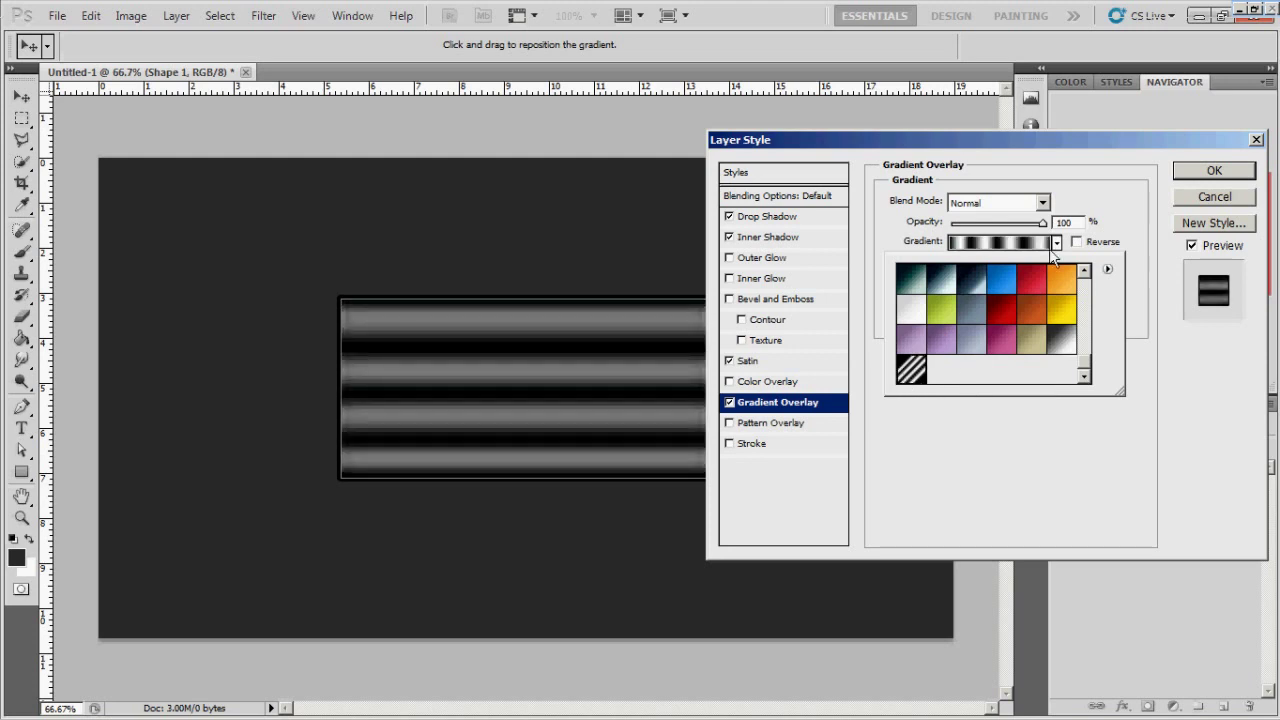
left_click(1012, 245)
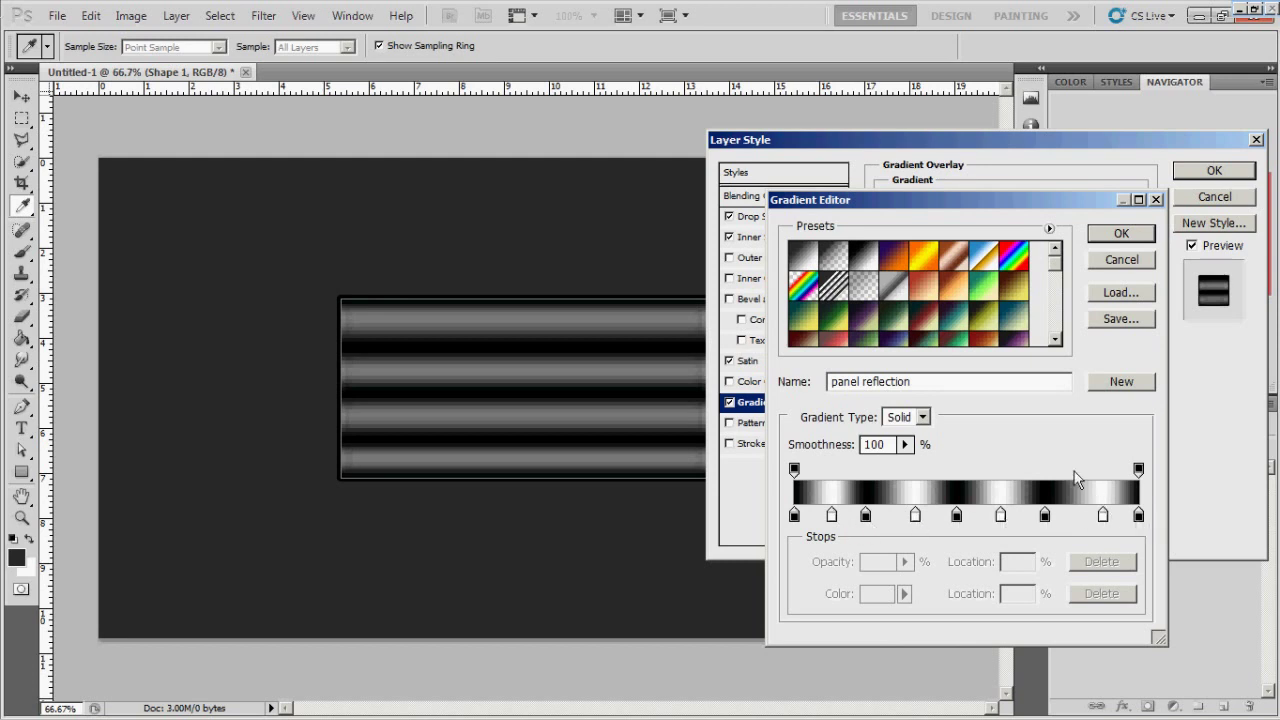
left_click(1119, 240)
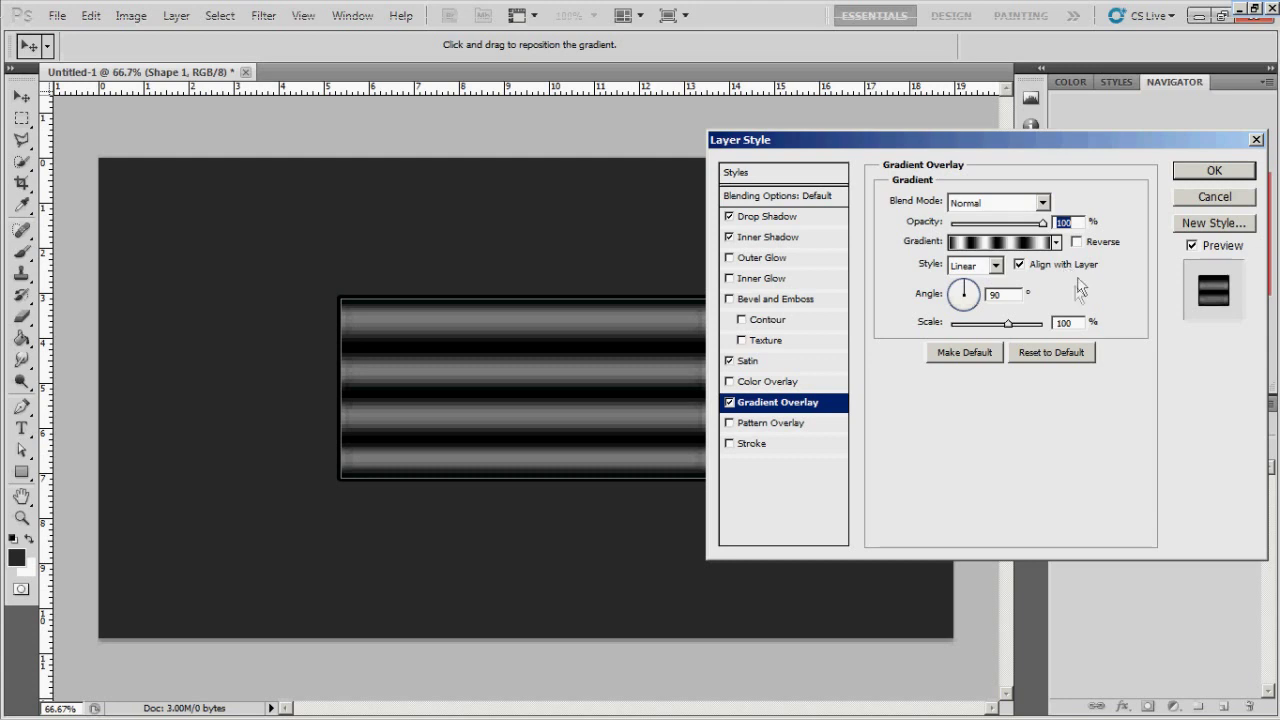
left_click(996, 266)
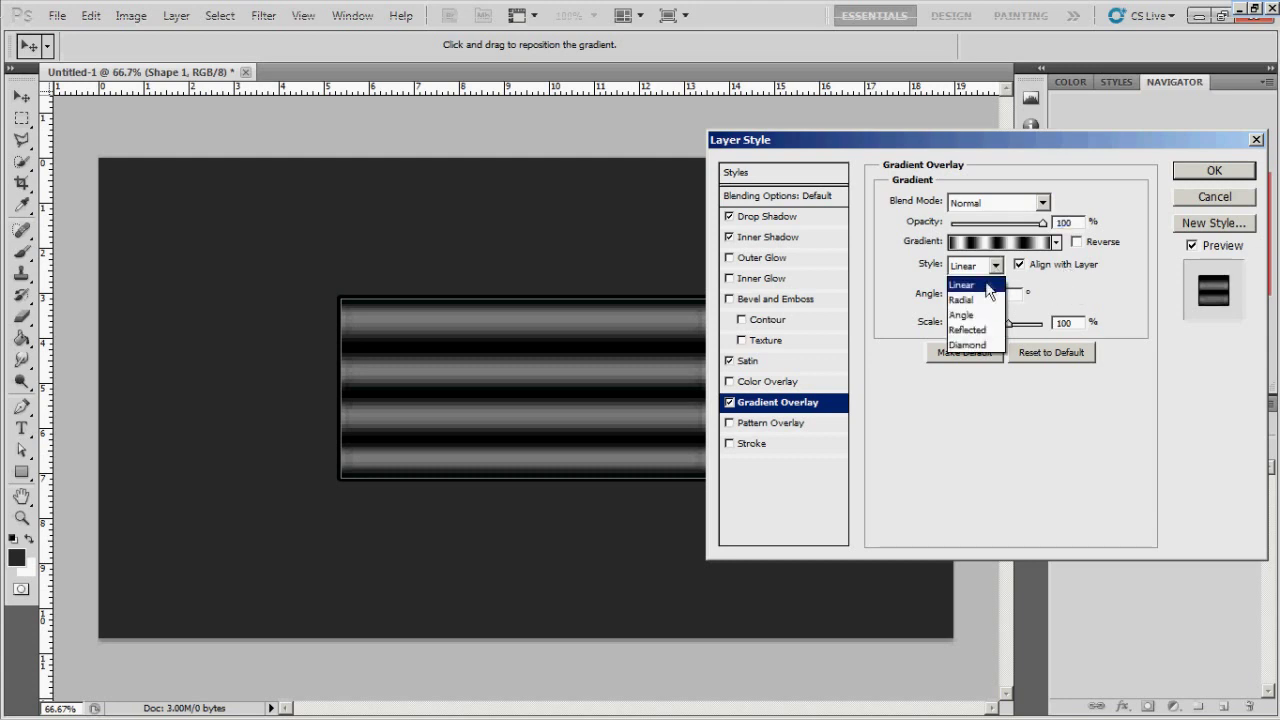
left_click(962, 315)
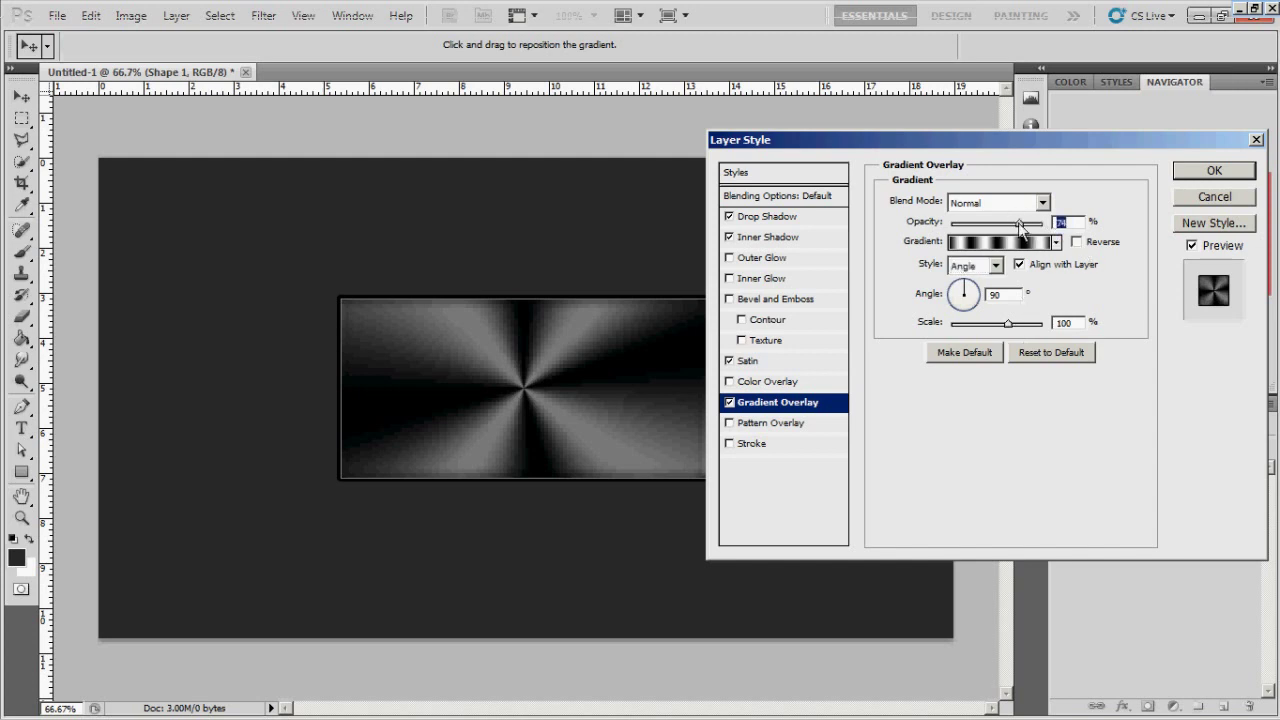
left_click_drag(1039, 223, 966, 224)
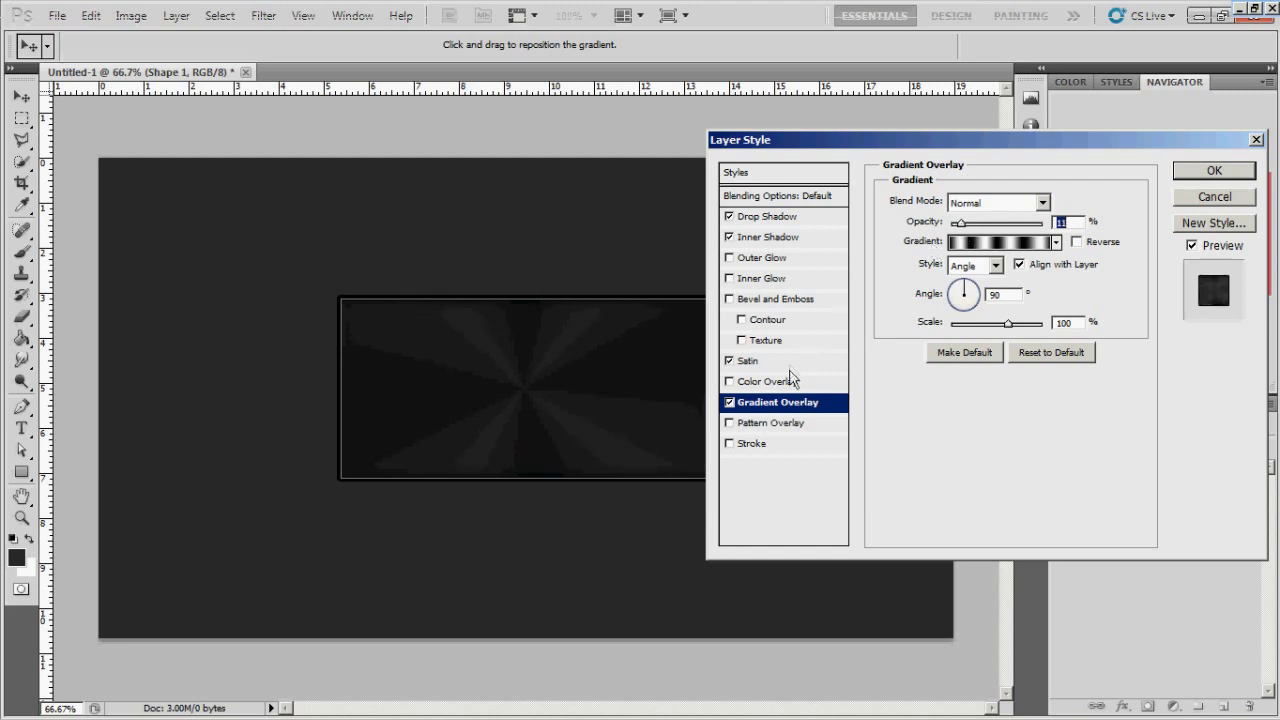
left_click(742, 446)
- Switch the stroke fill type to a black-to-white gradient
left_click(955, 297)
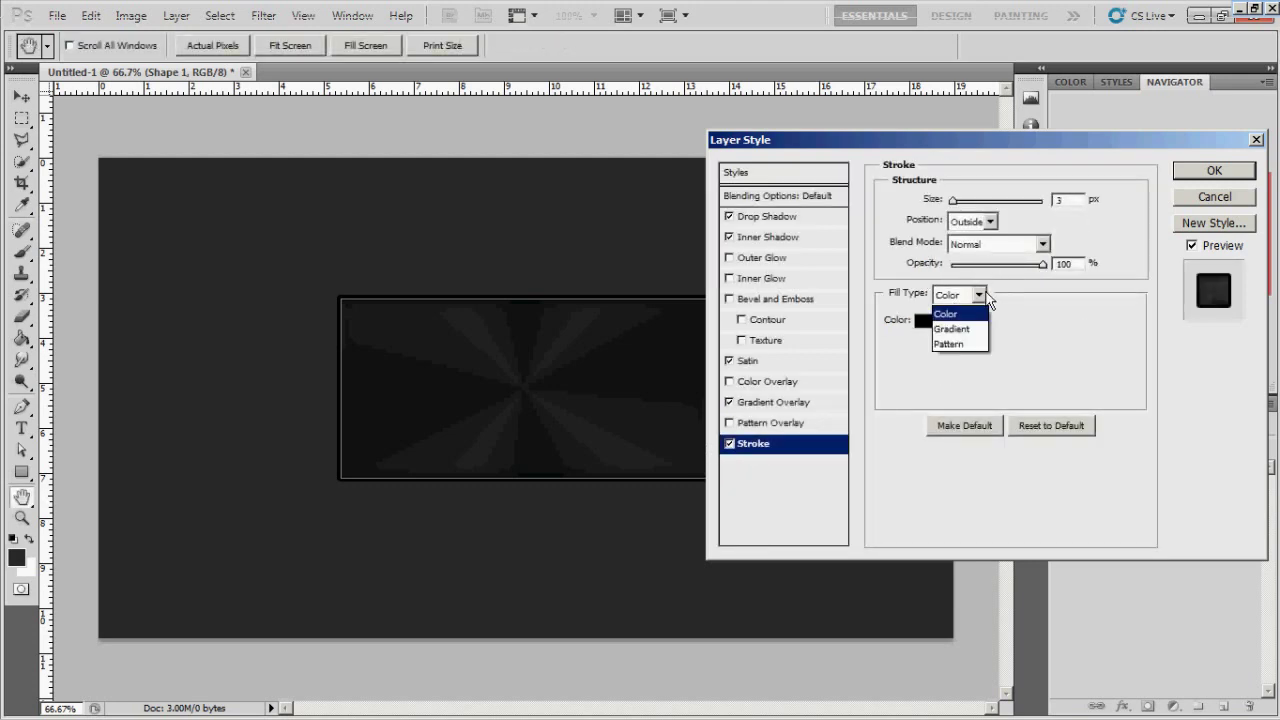
left_click(955, 318)
left_click(1037, 321)
left_click(1037, 321)
left_click(1006, 322)
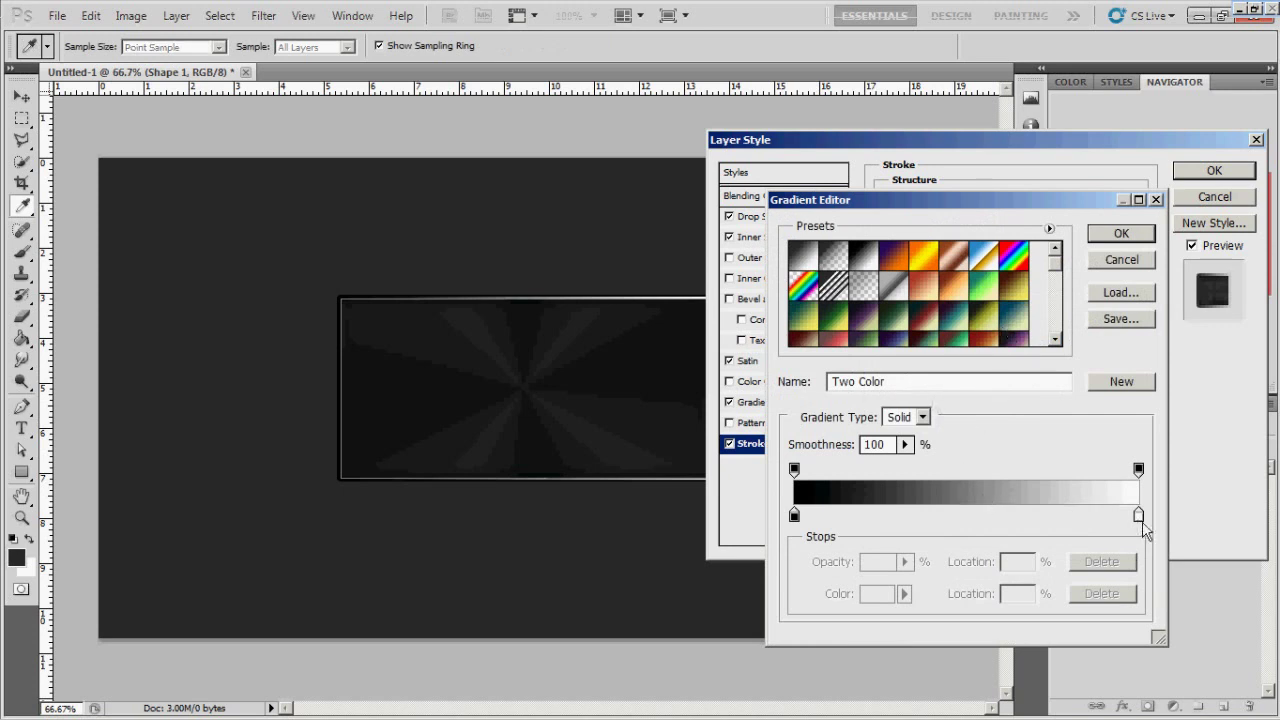
- Make the stroke gradient black-white-black with white at 41%, and reverse it
left_click_drag(1138, 515, 928, 515)
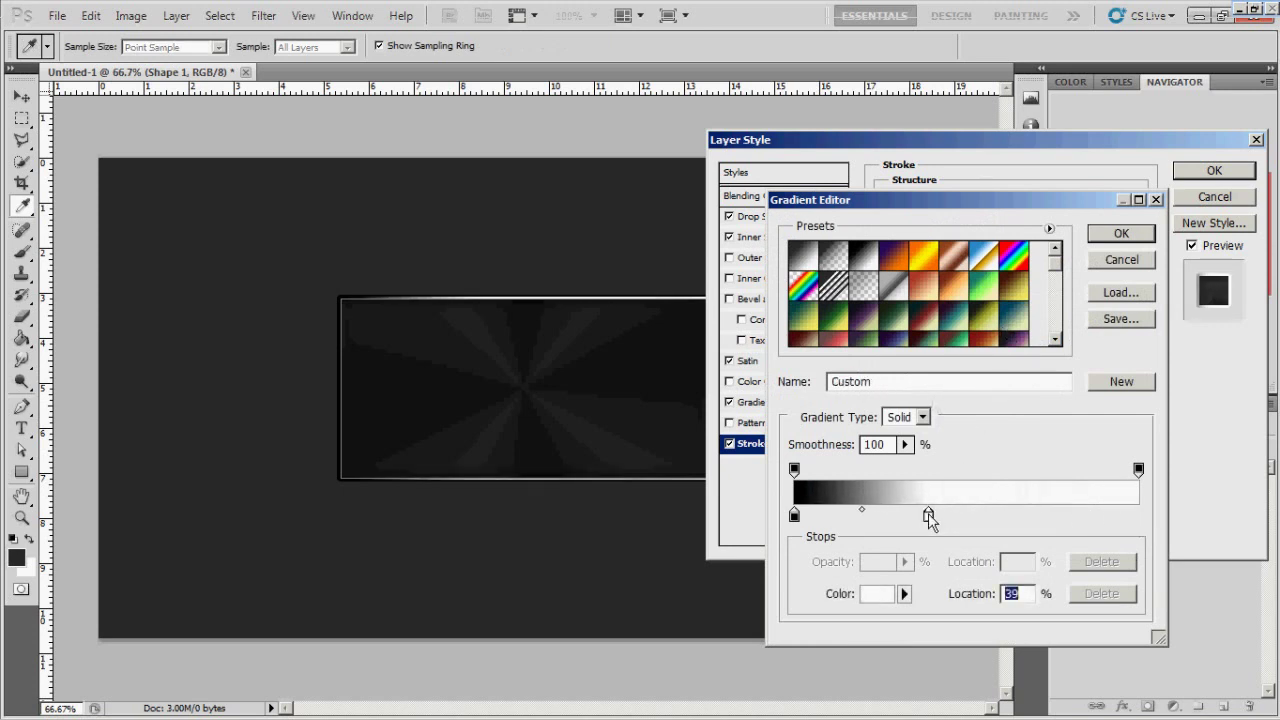
left_click(1132, 515)
left_click_drag(1130, 514, 1140, 521)
double_click(1138, 515)
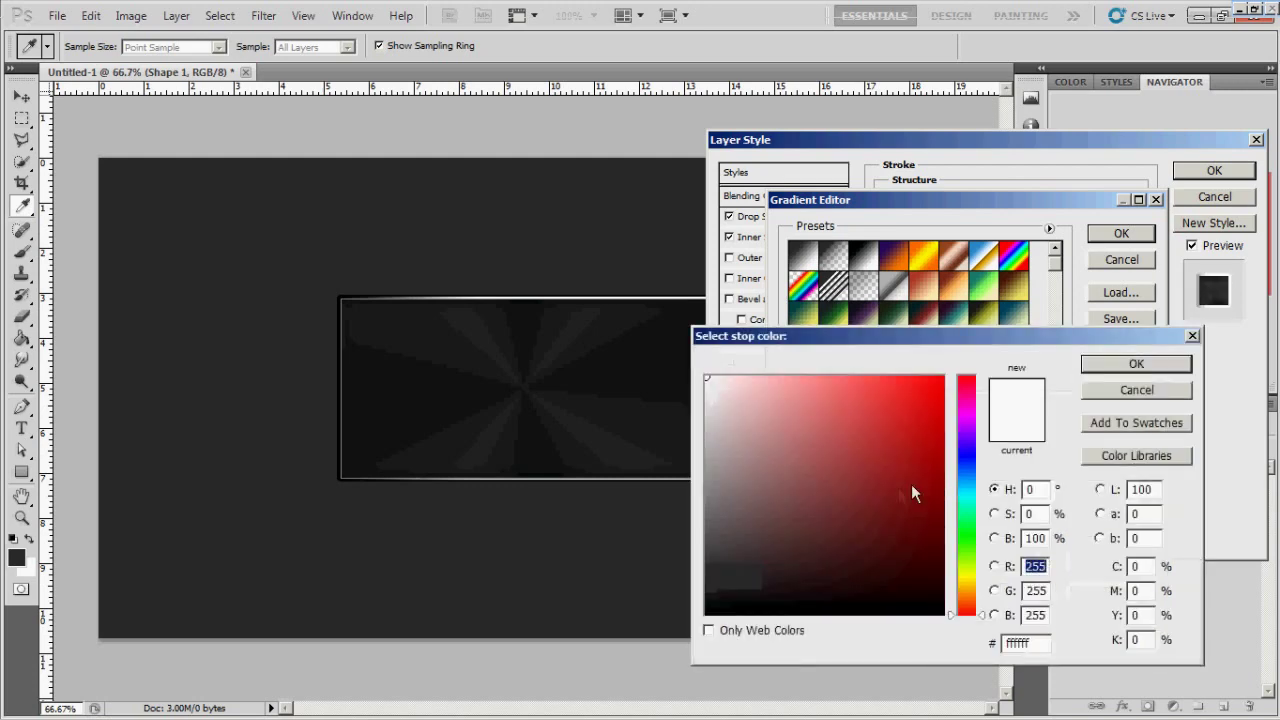
left_click_drag(911, 484, 629, 659)
left_click(1134, 366)
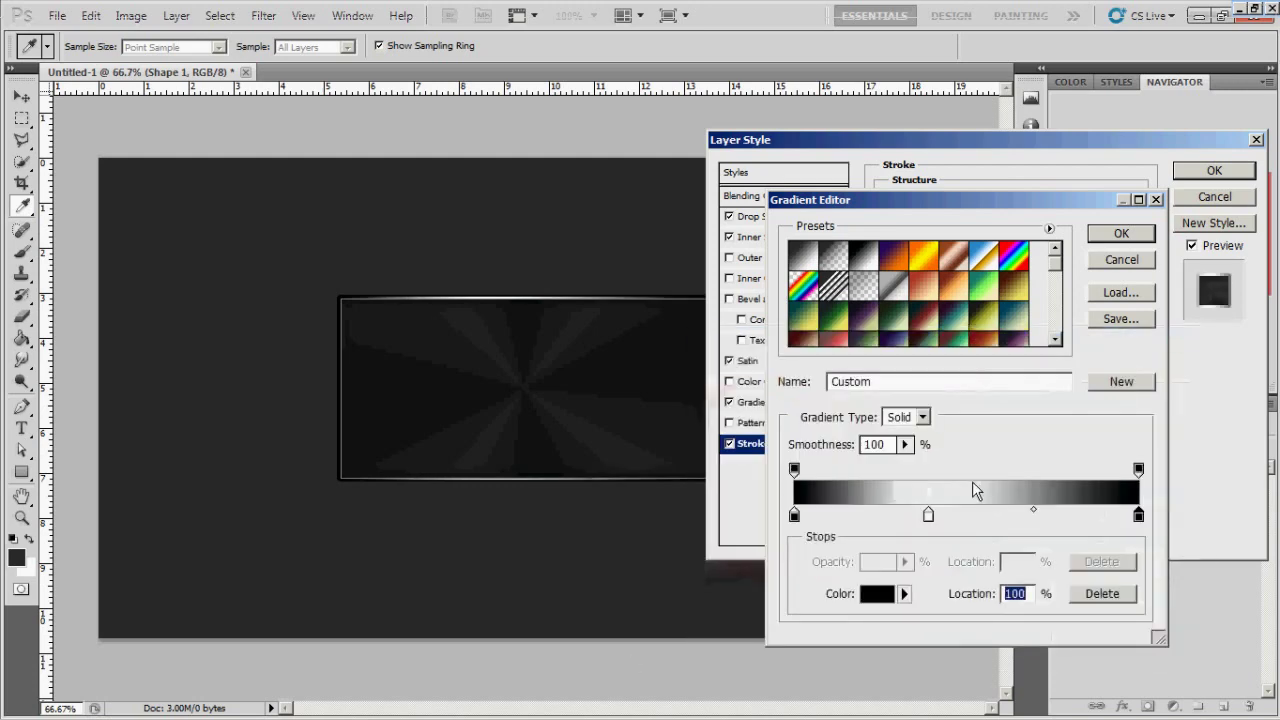
left_click_drag(928, 515, 935, 515)
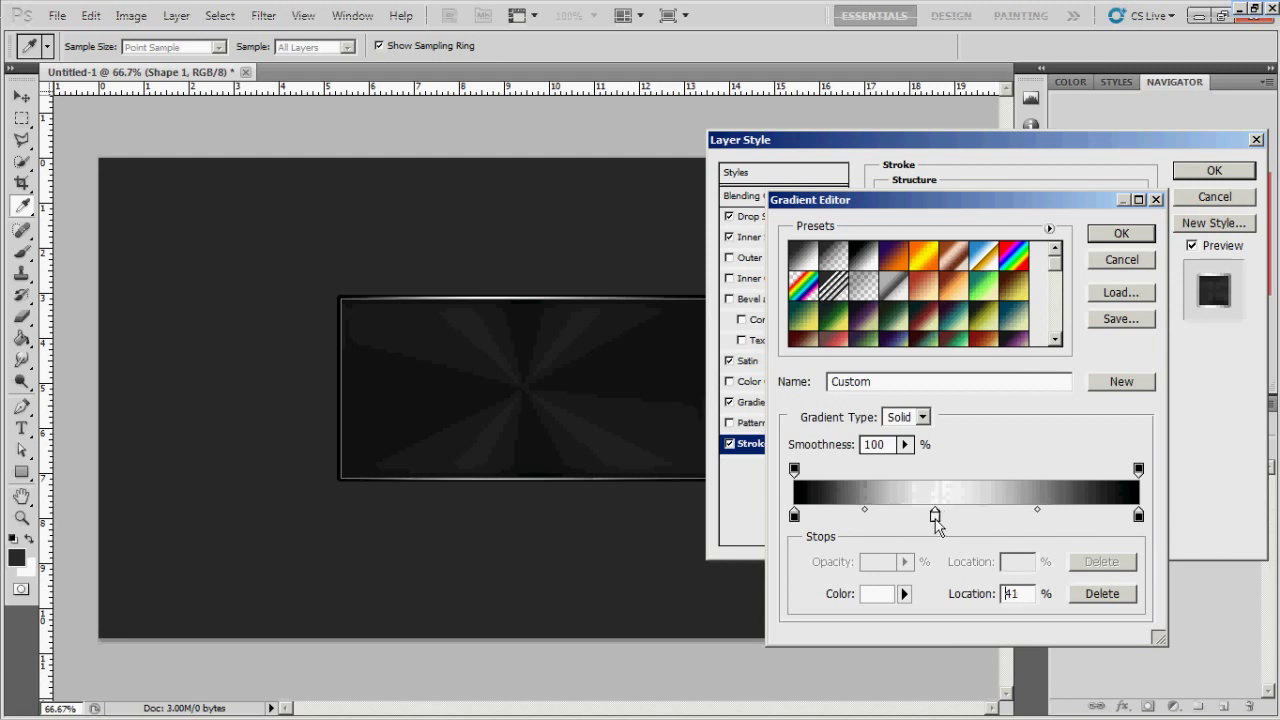
left_click(1119, 239)
left_click(1057, 320)
- Set the stroke to Linear style, 90° angle, 64% scale and 2 px size, then apply the style
left_click(989, 342)
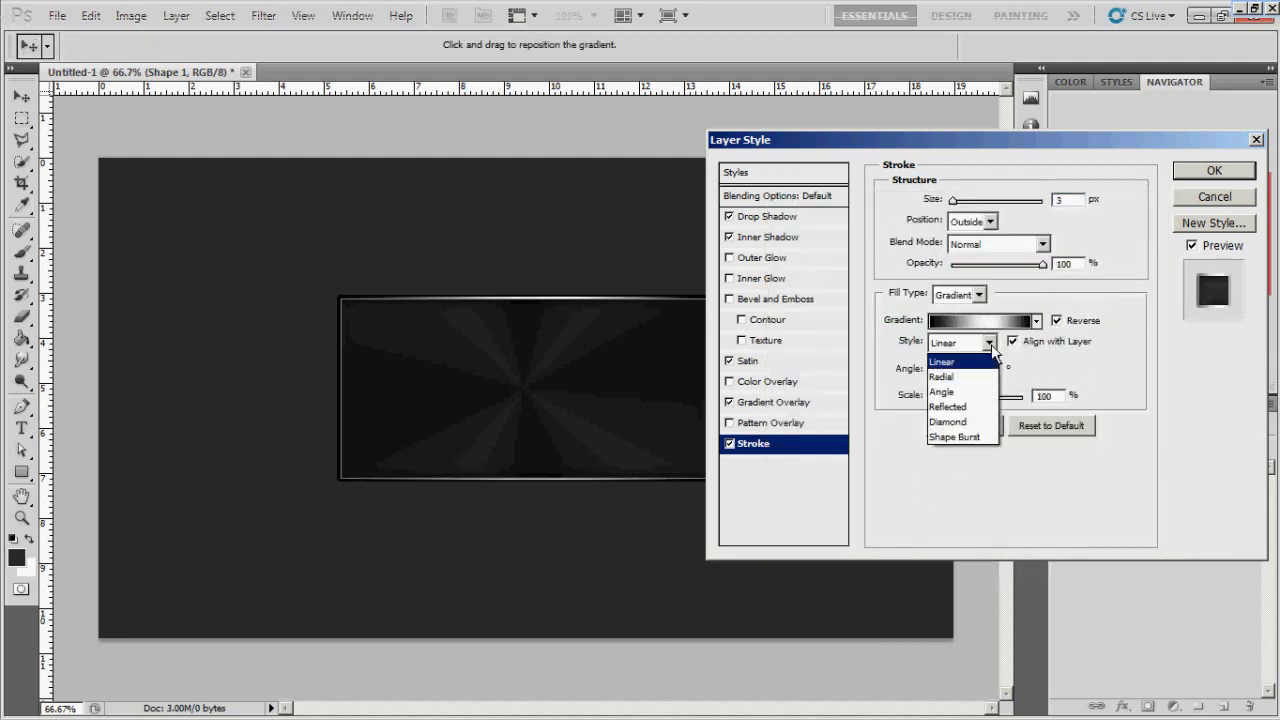
left_click(991, 344)
left_click(938, 371)
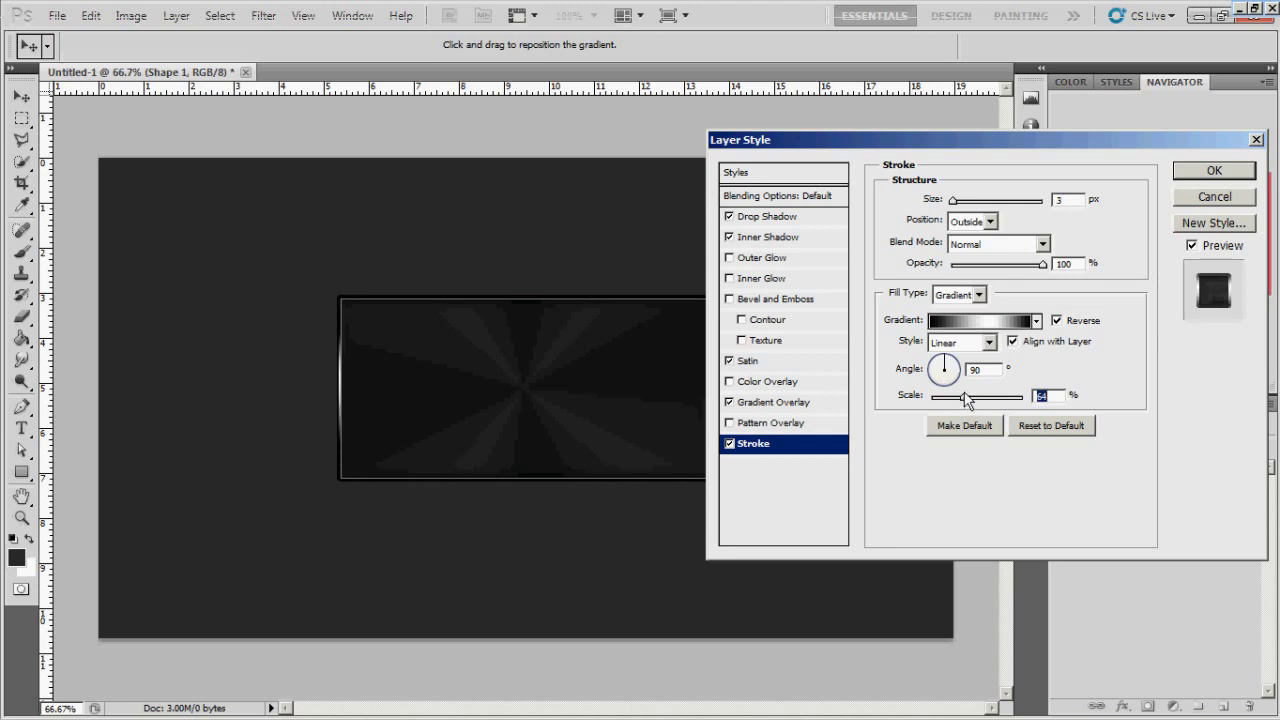
type("2")
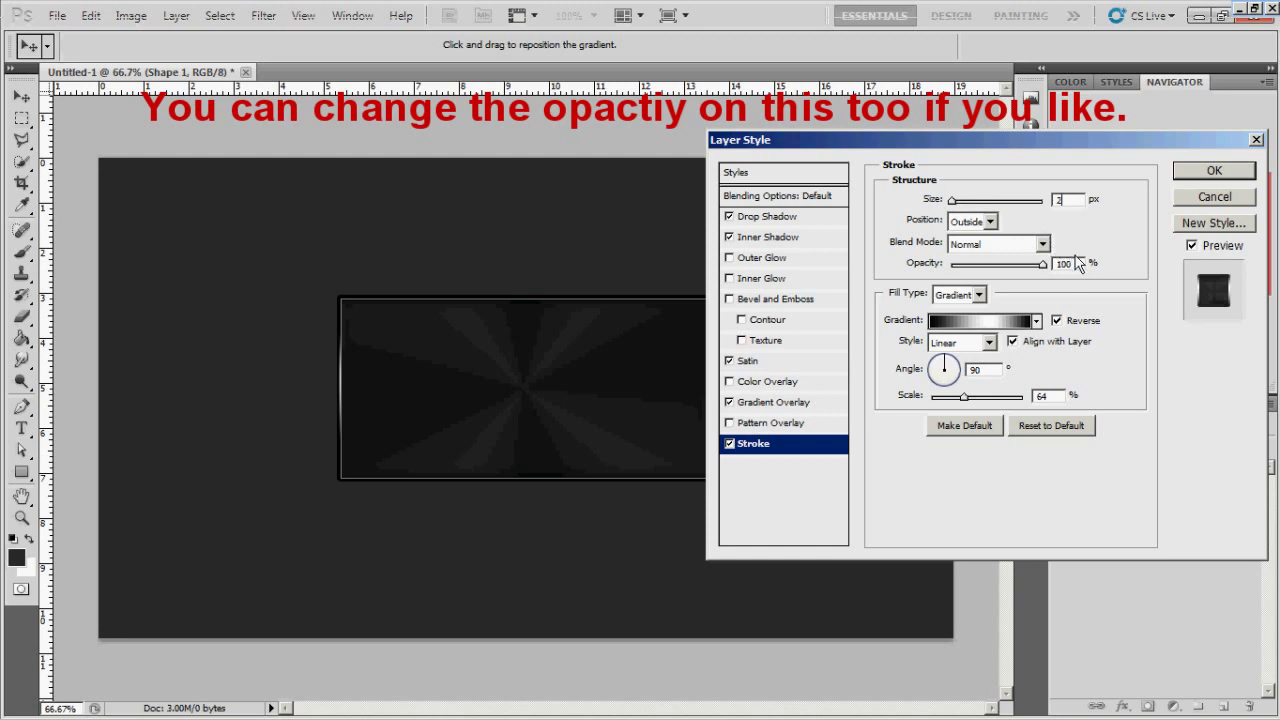
left_click(1227, 176)
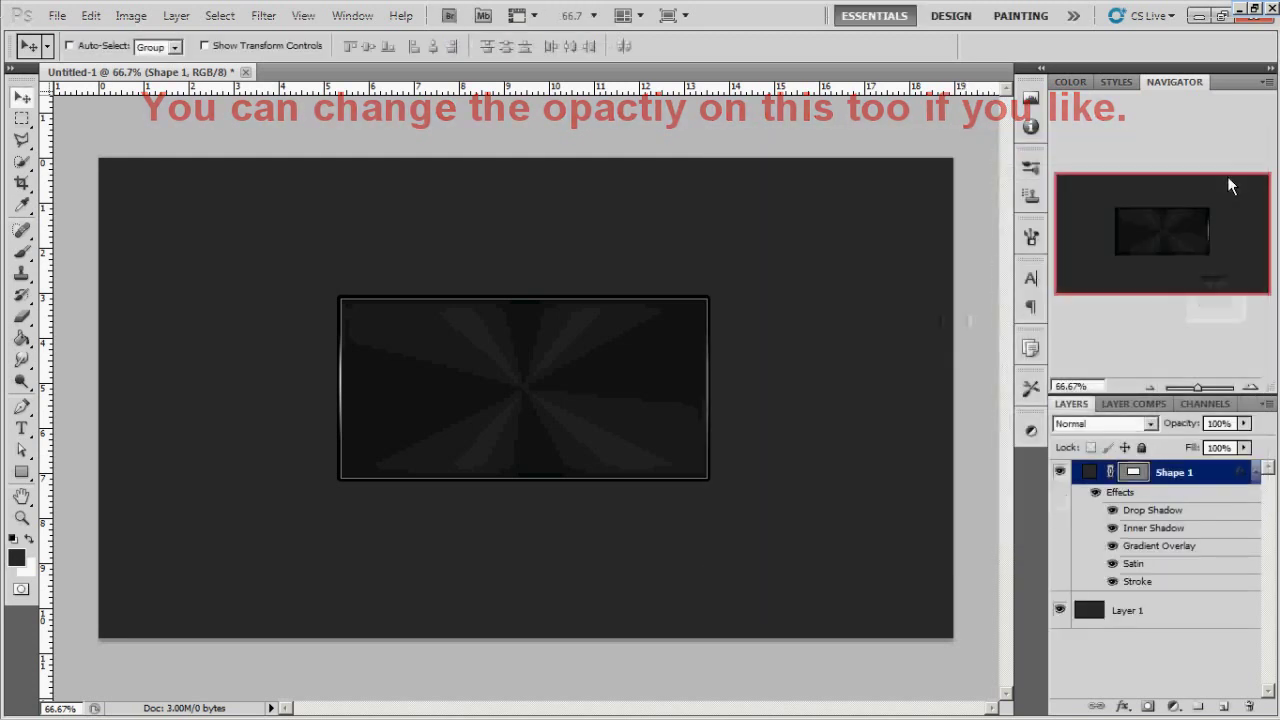
- Add an empty Layer 2 above Shape 1 and load the rectangle's outline as a selection
left_click(1135, 625)
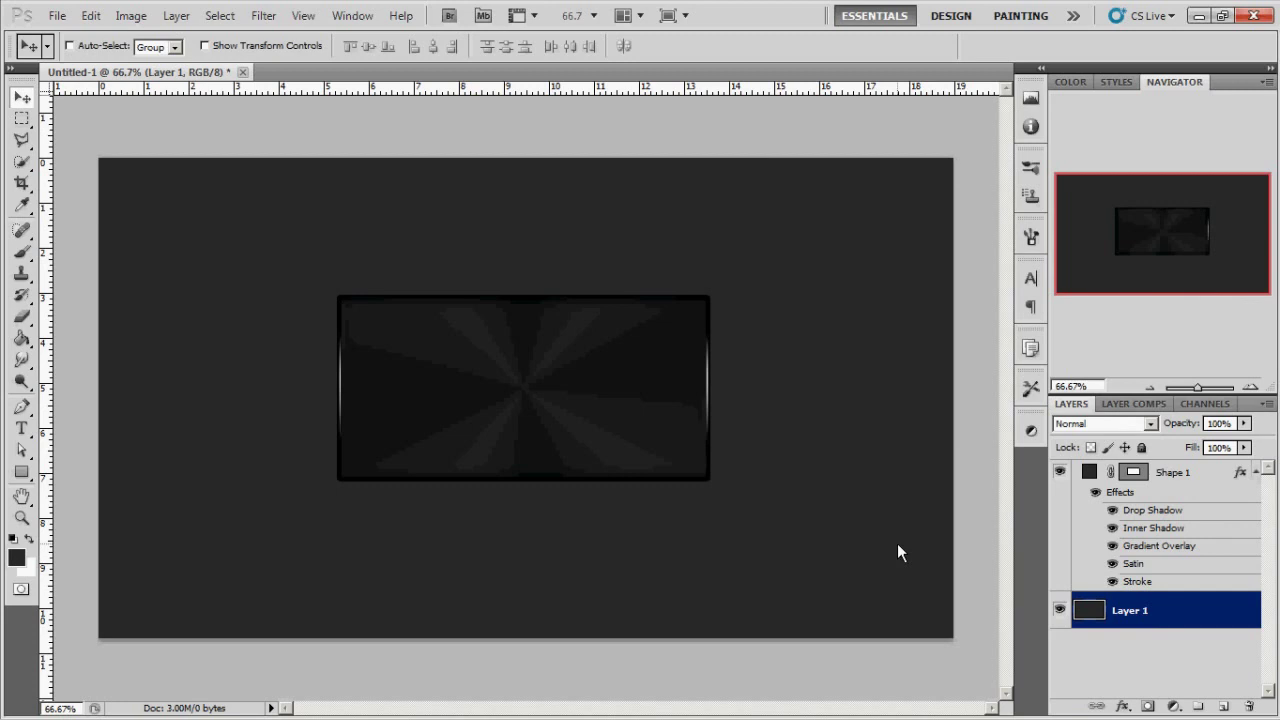
left_click(1176, 478)
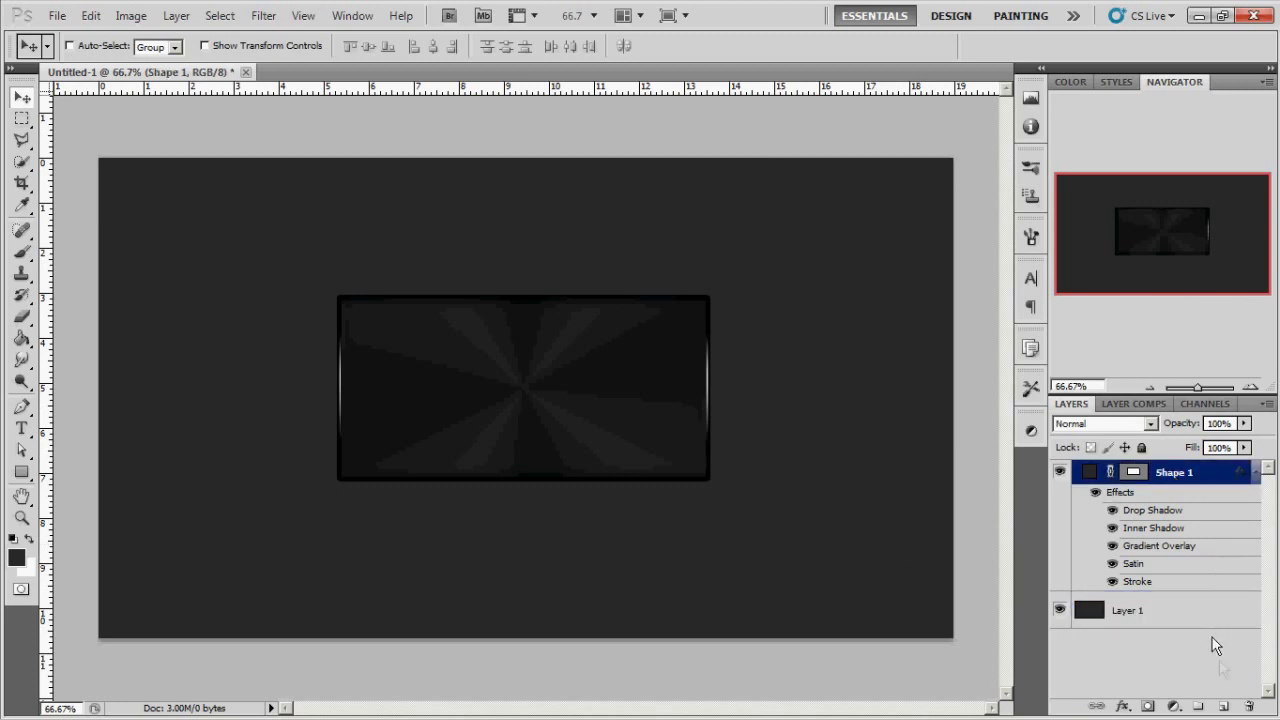
left_click(1225, 706)
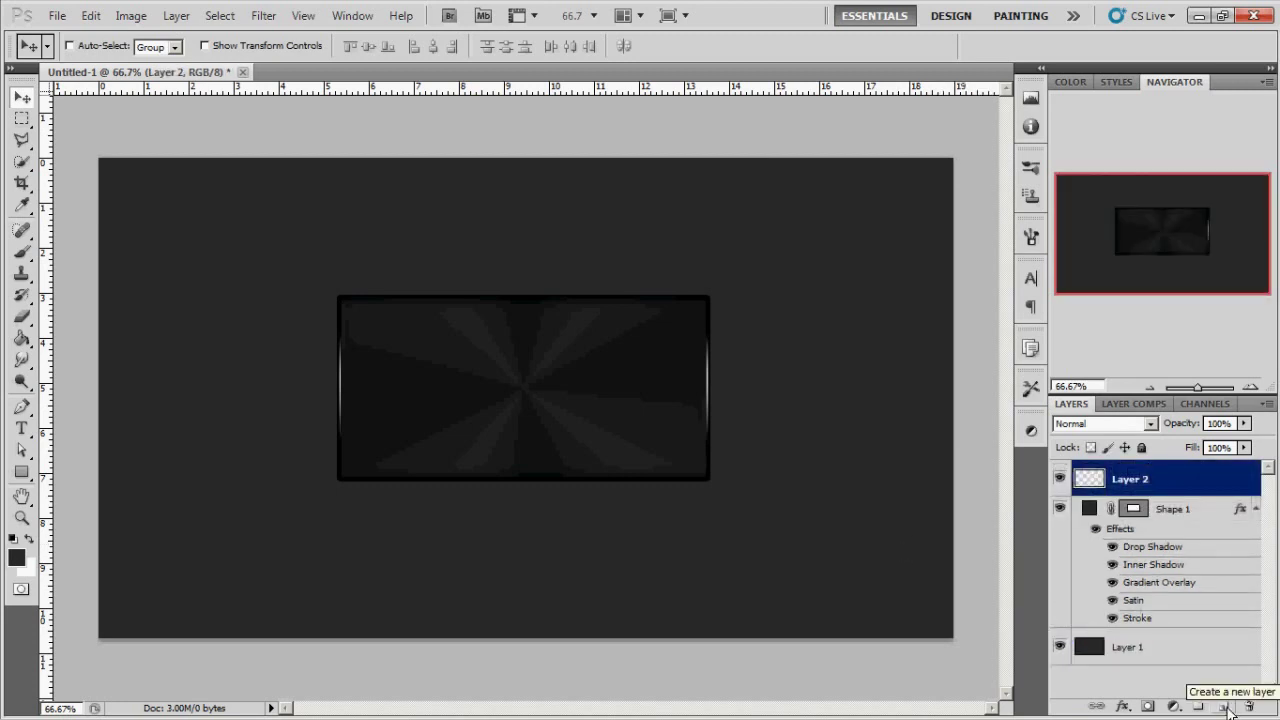
left_click(1135, 510)
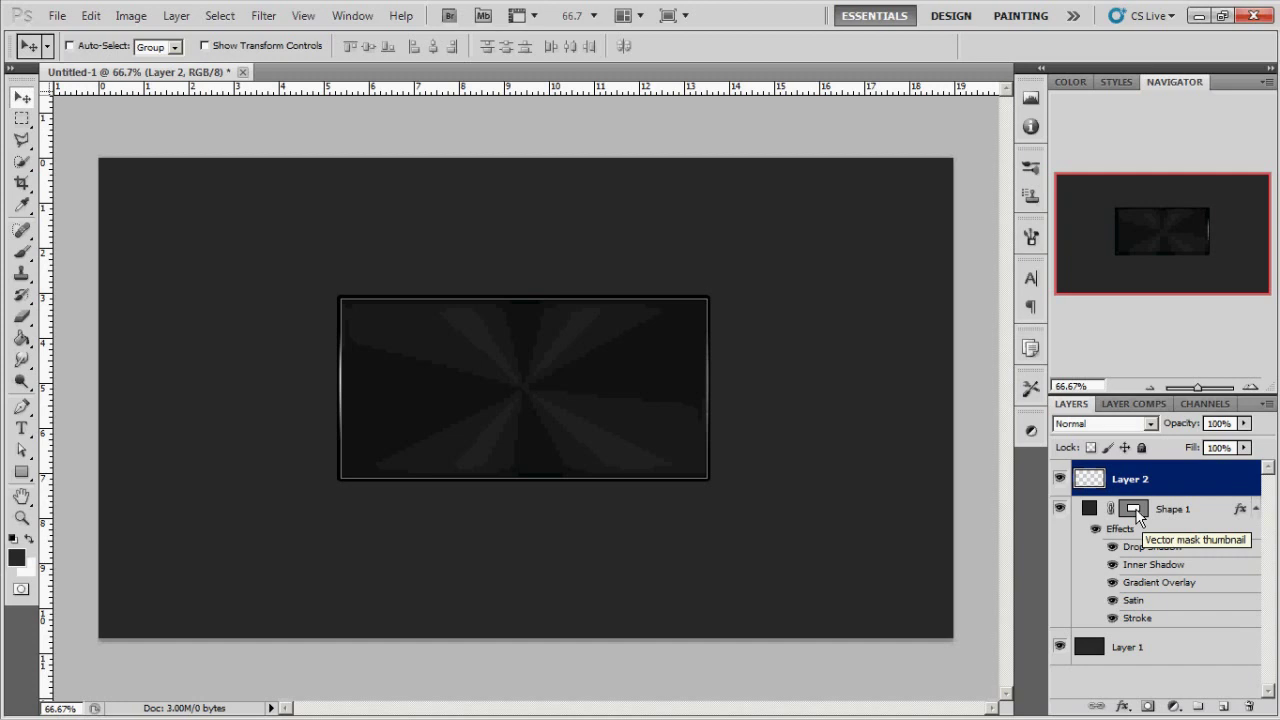
left_click(1135, 510, "ctrl")
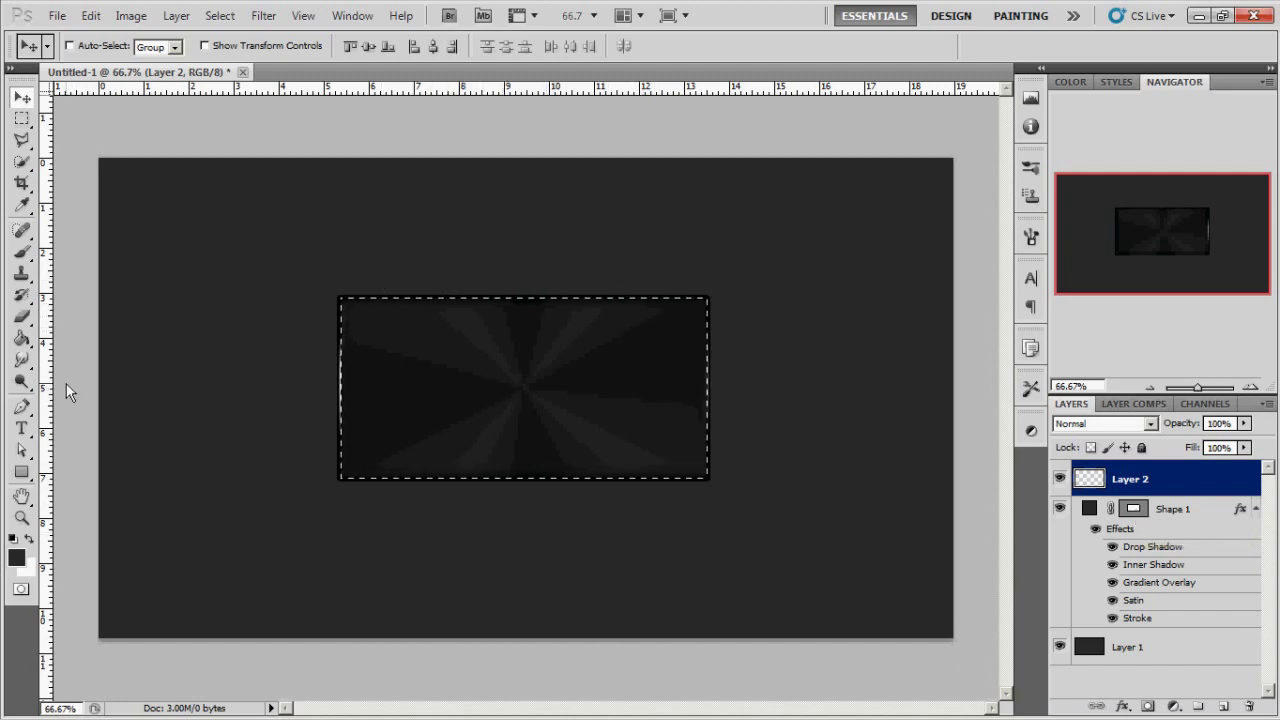
- Fill the selection on Layer 2 with white and apply a Fine Dots Mezzotint filter
left_click(29, 538)
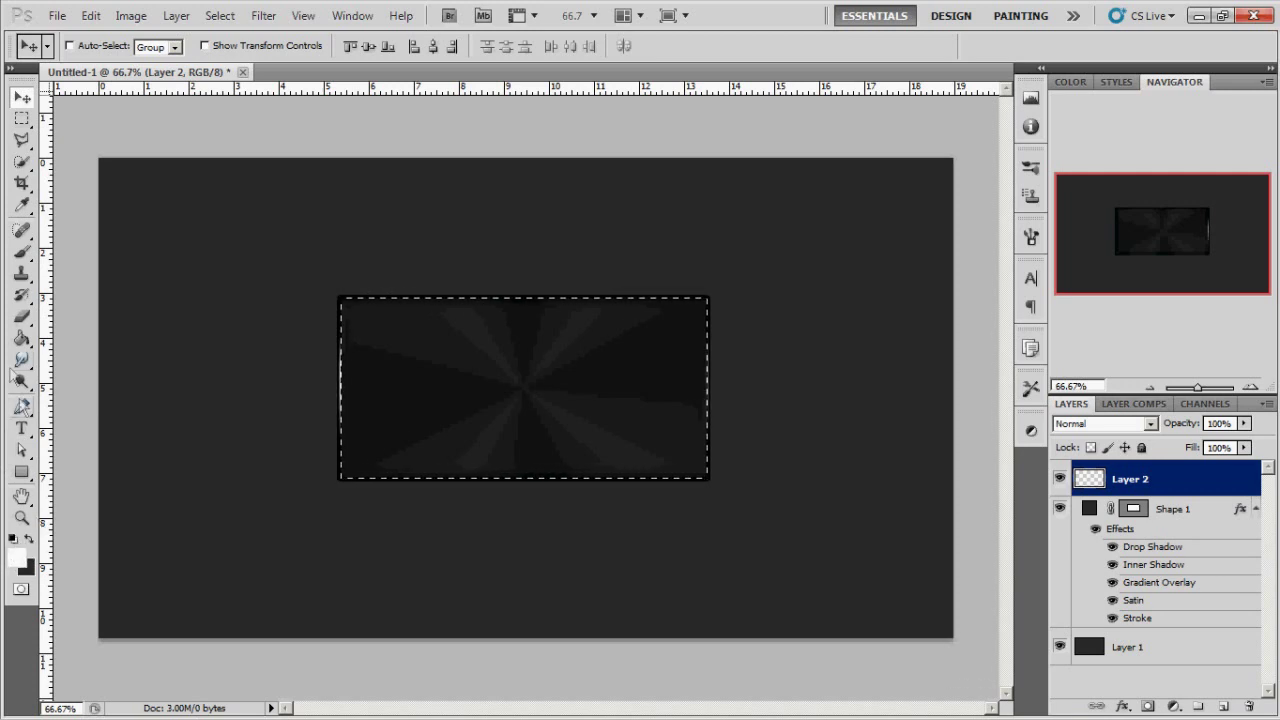
left_click(21, 338)
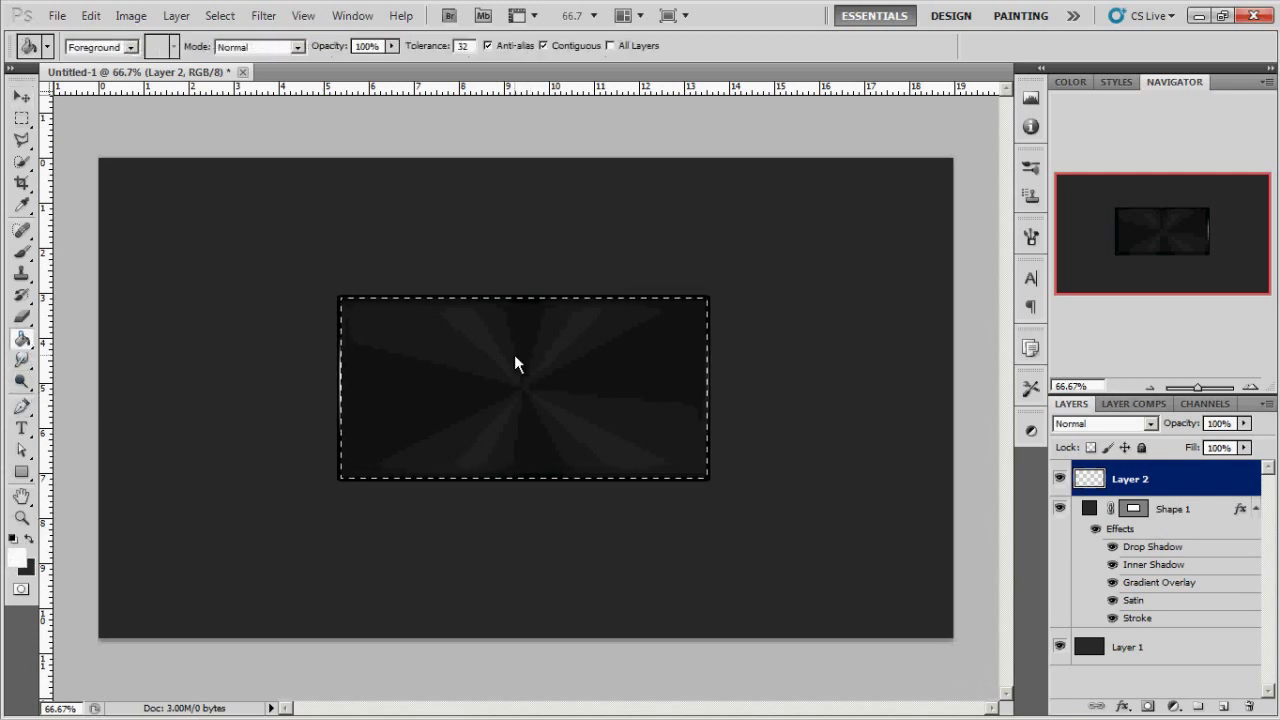
left_click(514, 355)
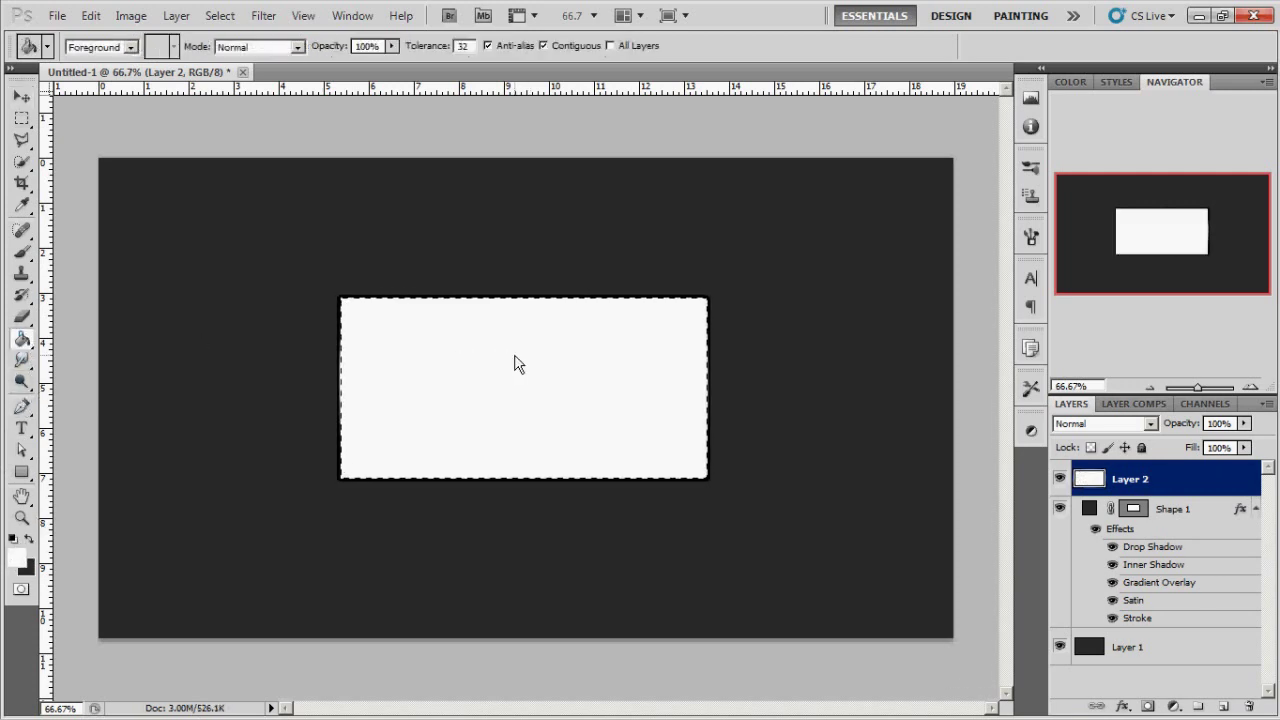
left_click(263, 15)
mouse_move(300, 236)
left_click(508, 300)
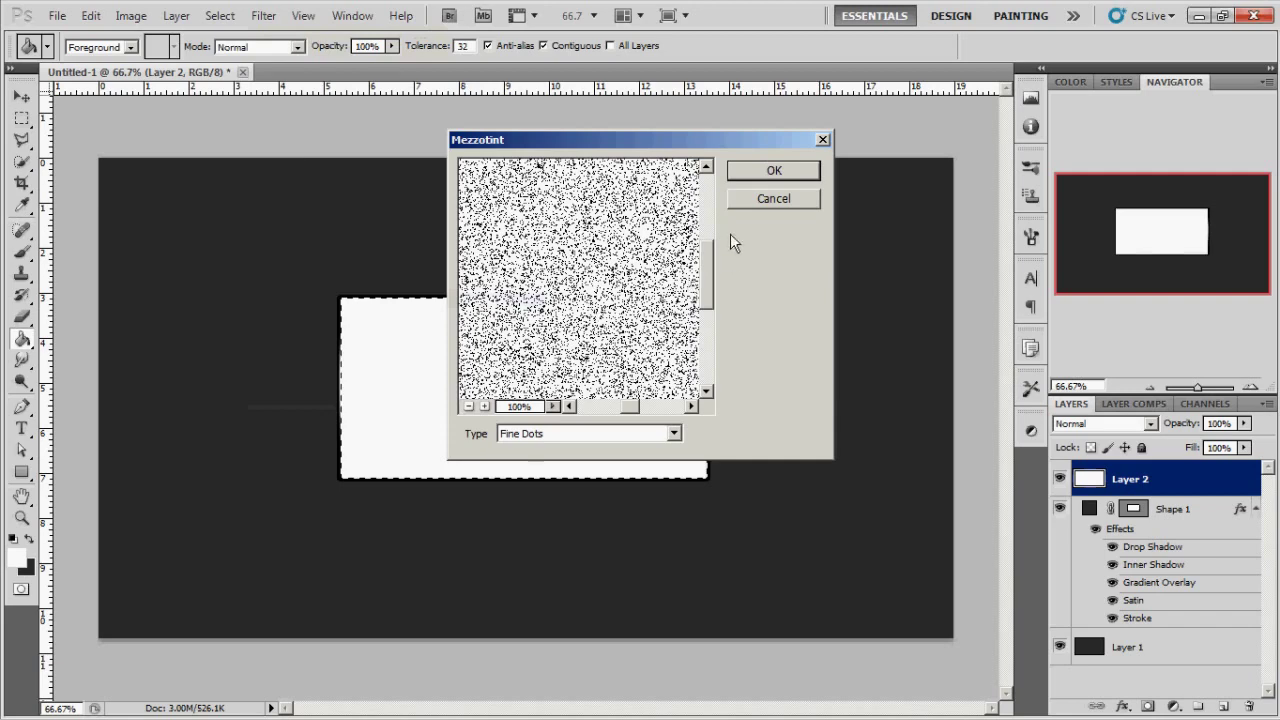
left_click(772, 171)
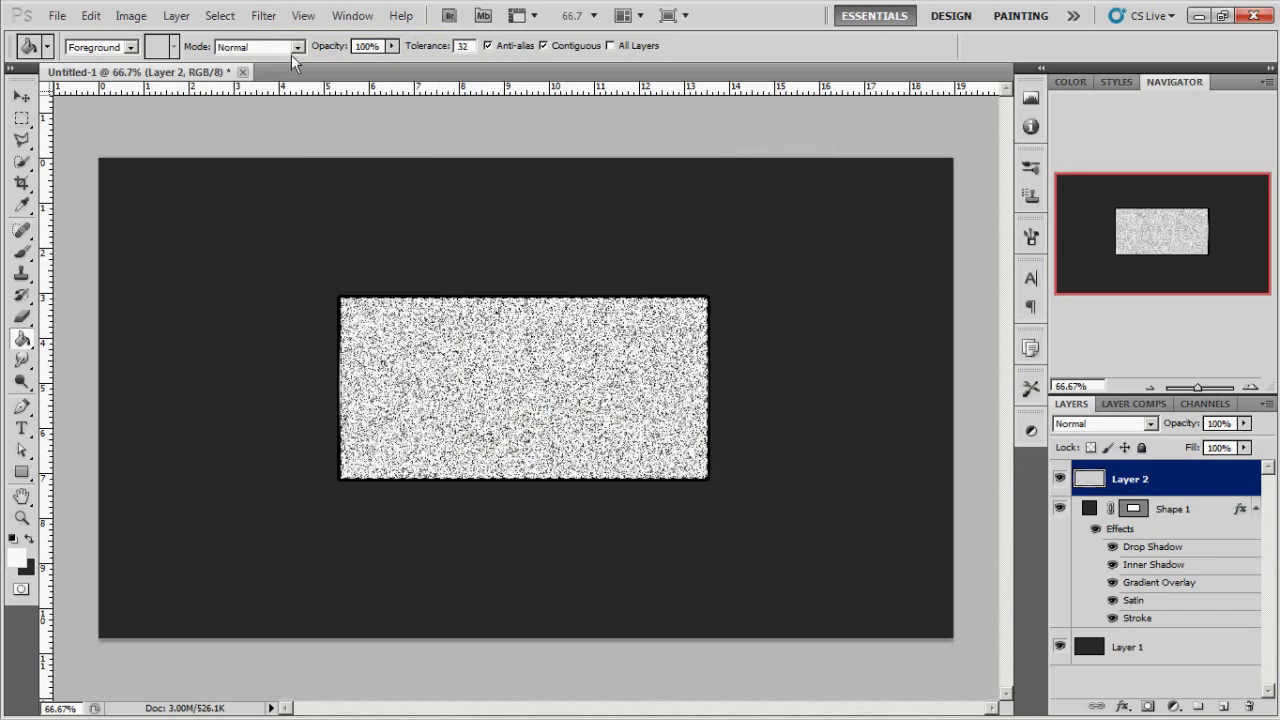
left_click(264, 16)
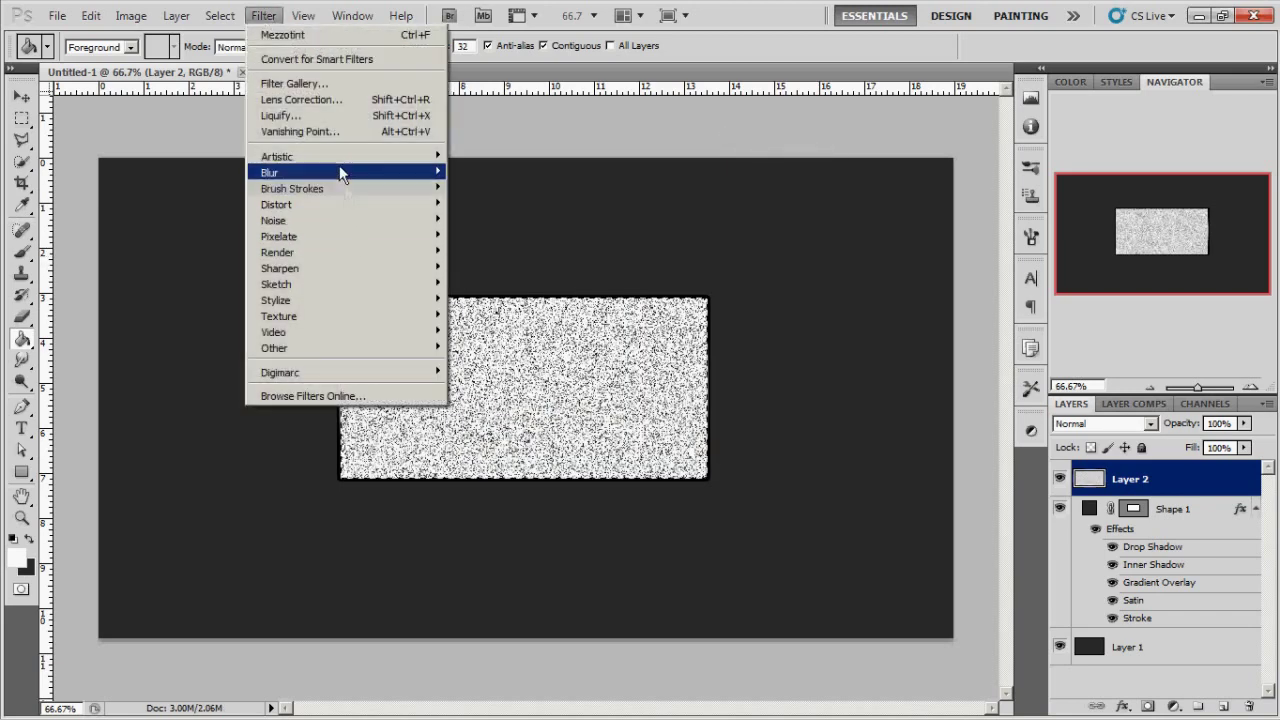
- Apply a Motion Blur with angle 0° and distance 70 pixels to Layer 2's speckles
mouse_move(300, 172)
left_click(480, 284)
left_click(427, 208)
left_click(264, 16)
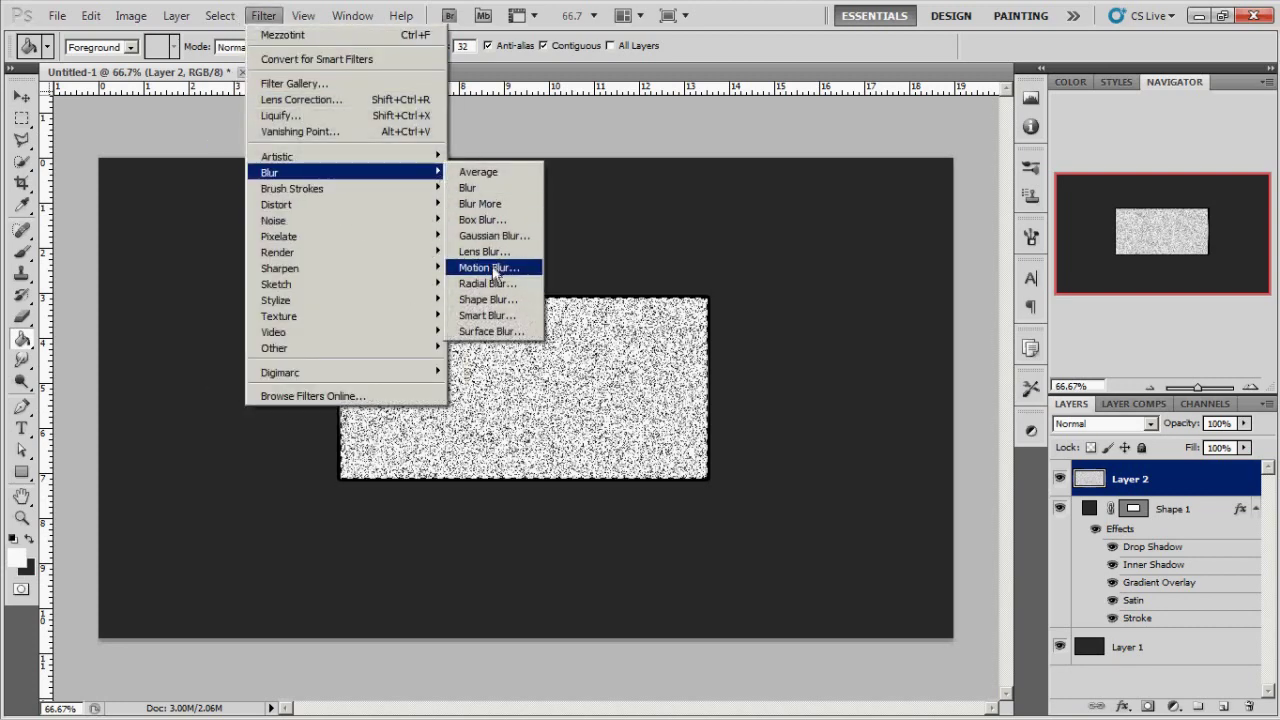
left_click(485, 268)
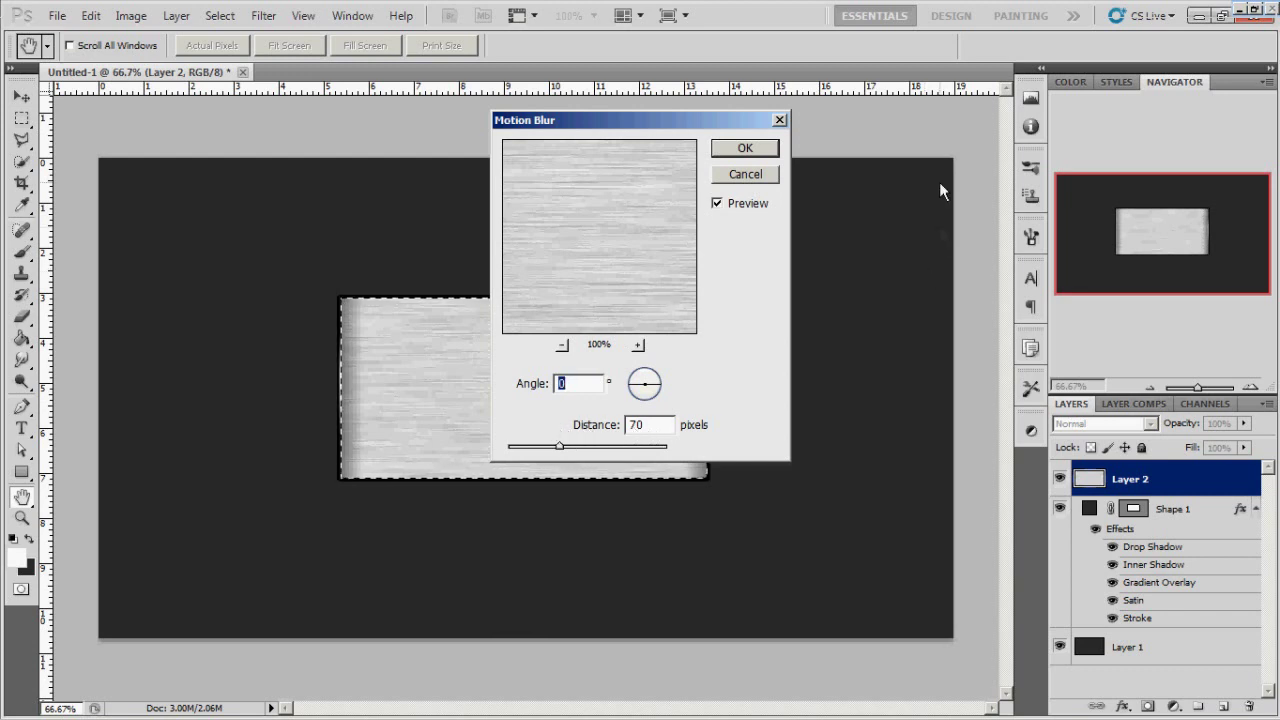
left_click(752, 152)
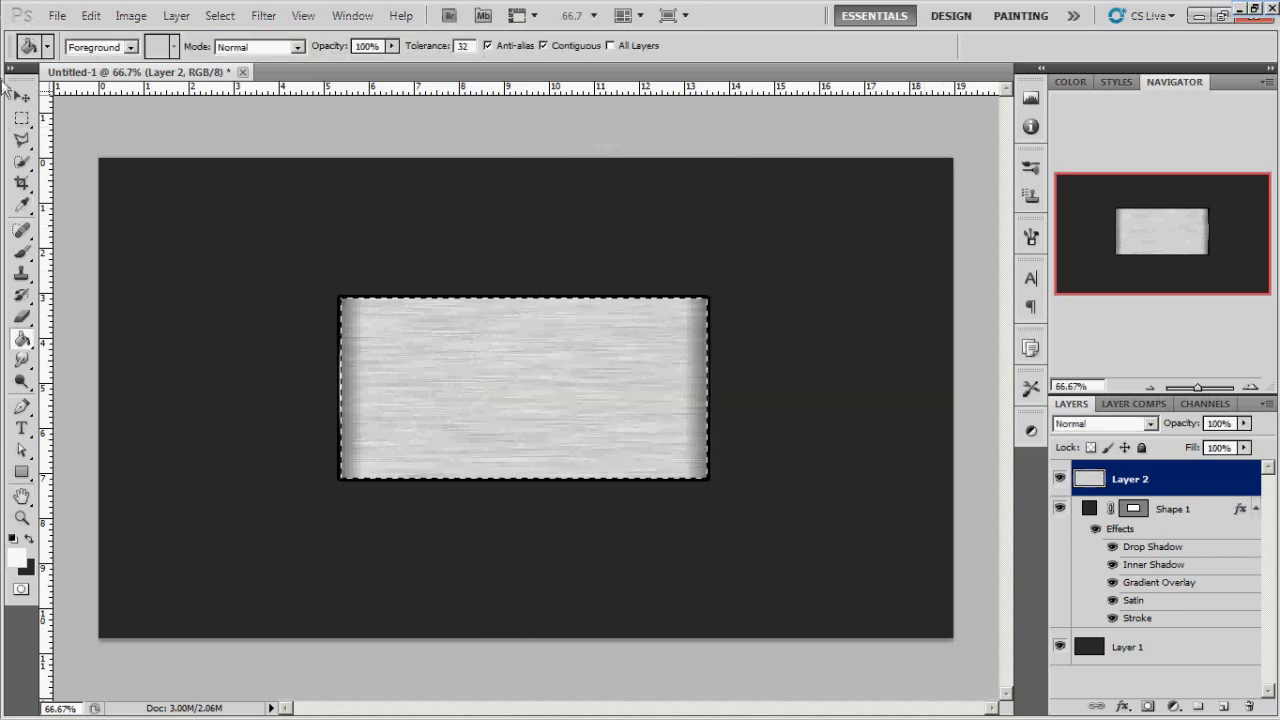
- Set Layer 2 to Lighten blend mode at 10% opacity, then deselect with Ctrl+D
key("v")
left_click(1090, 424)
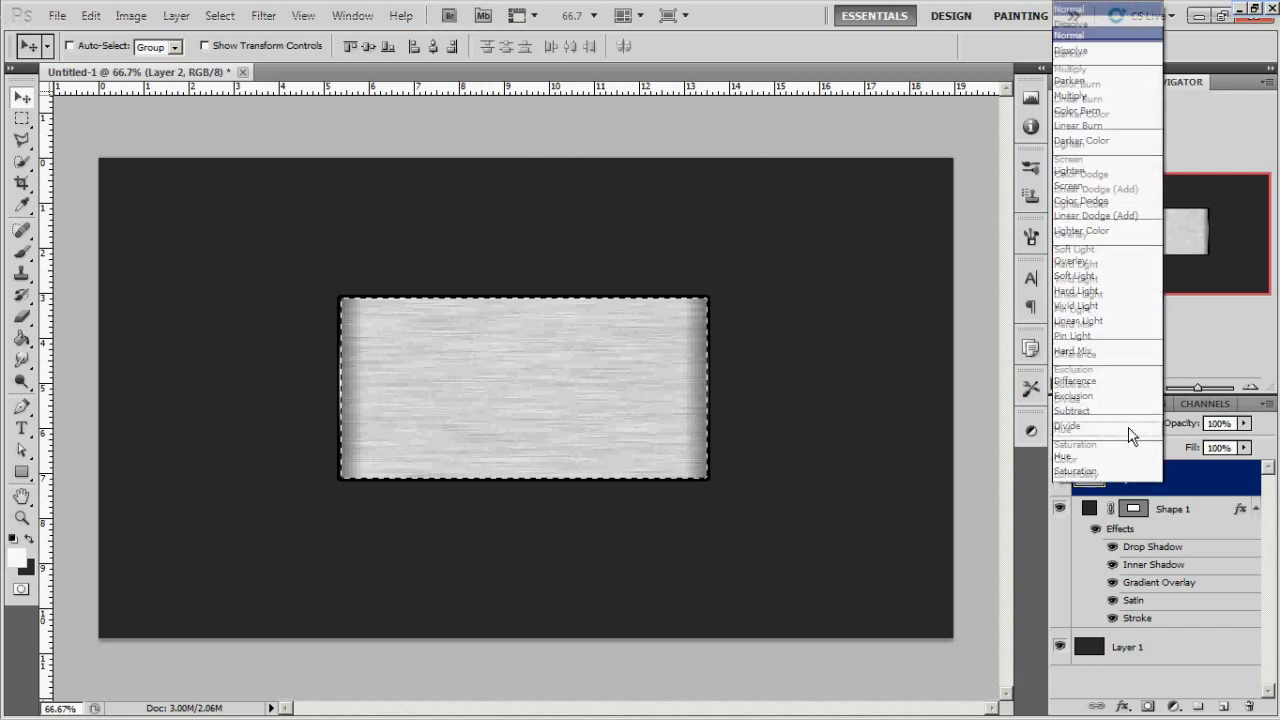
left_click(1090, 145)
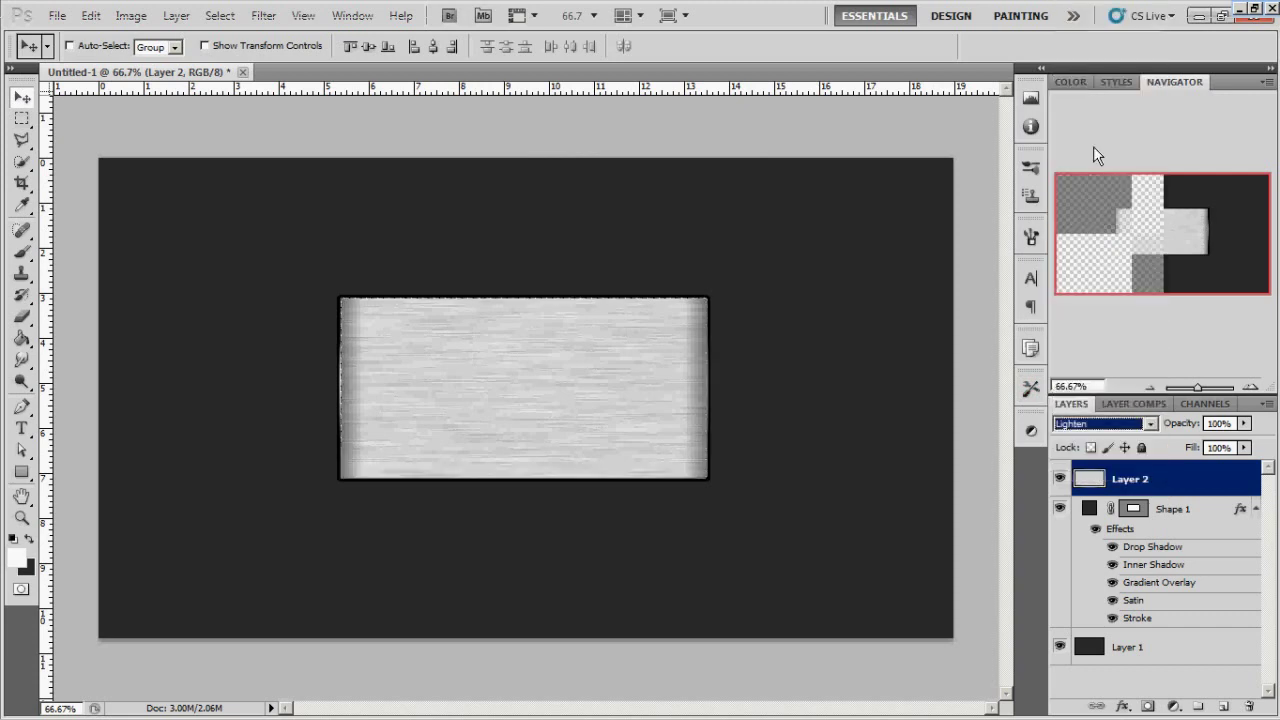
left_click_drag(1245, 423, 1160, 440)
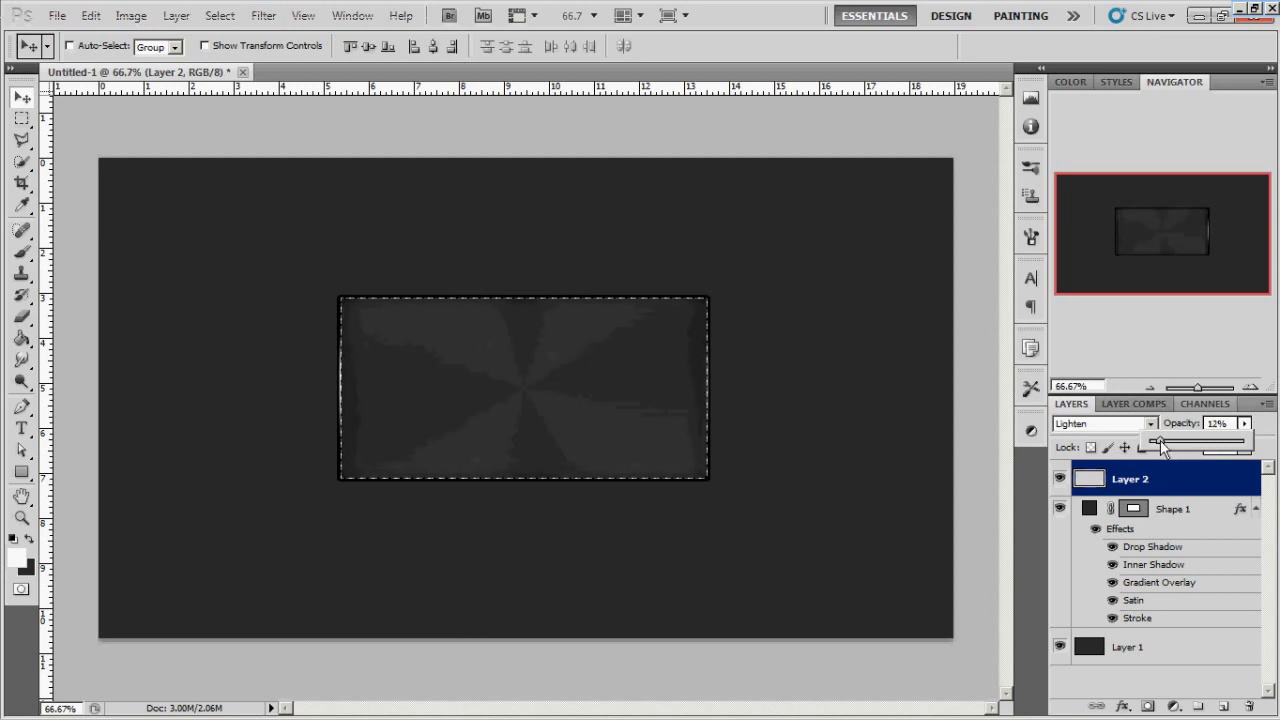
left_click_drag(1160, 440, 1158, 440)
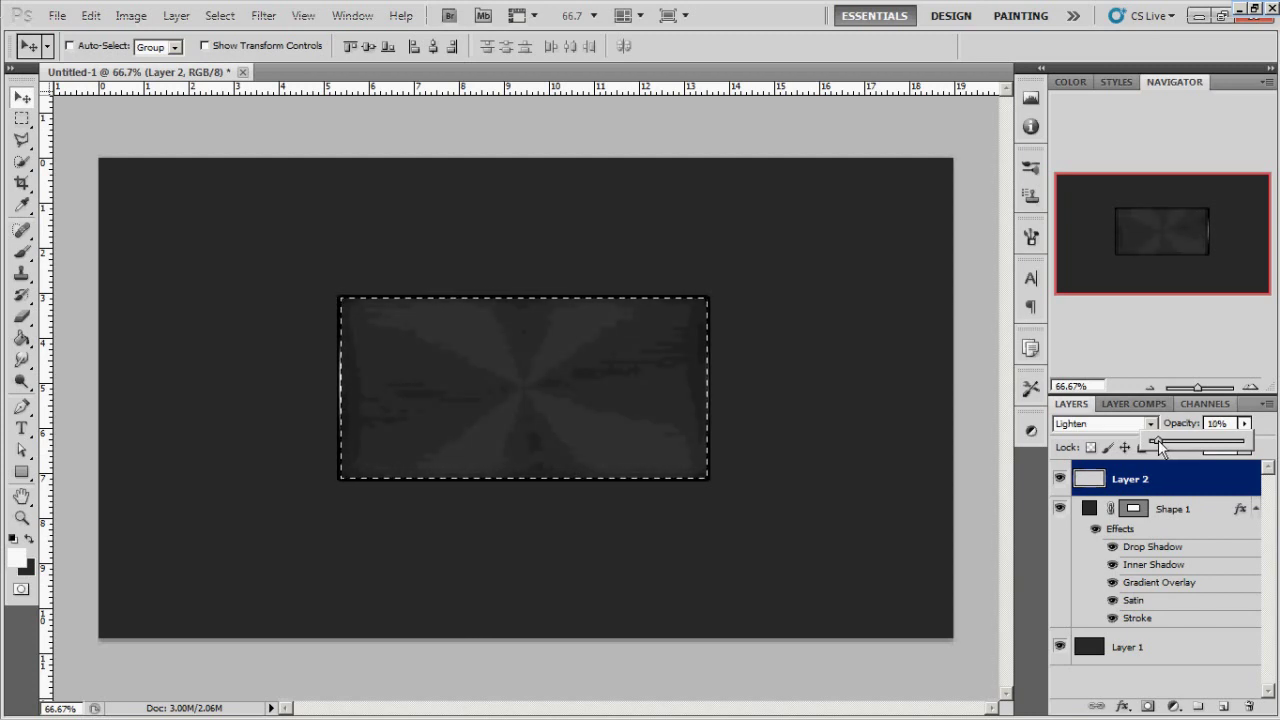
left_click_drag(1158, 440, 1158, 440)
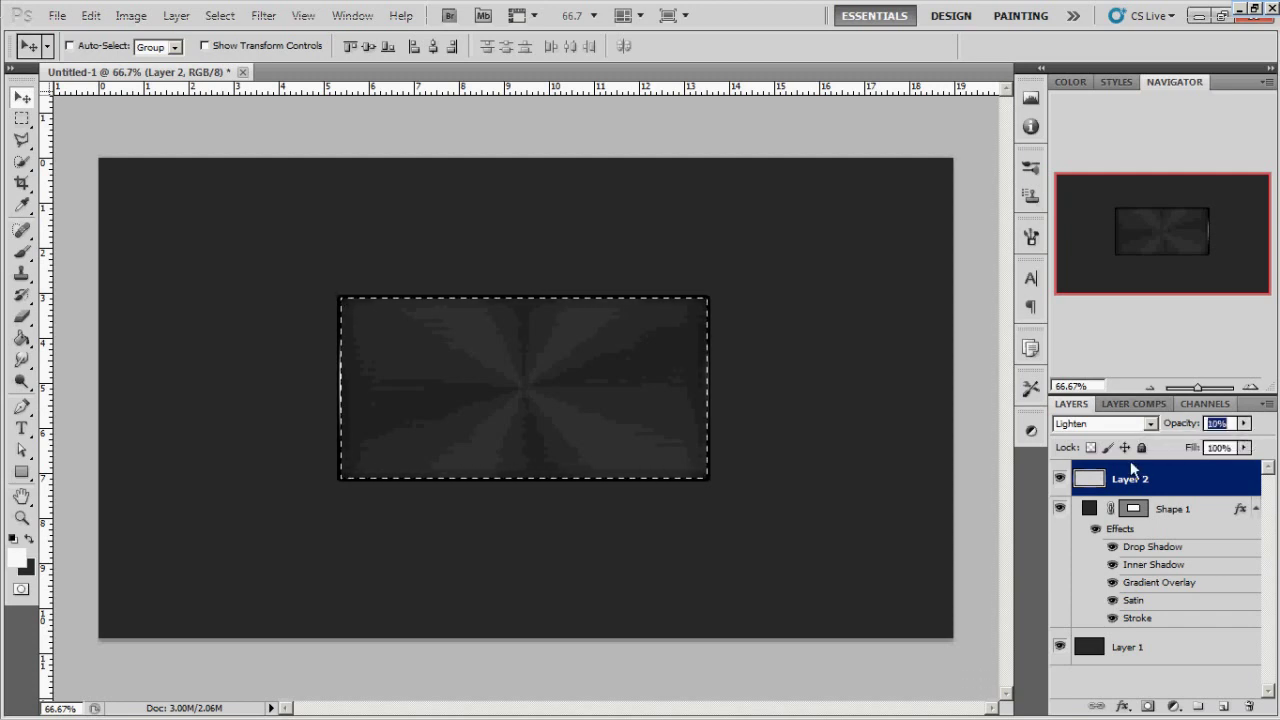
key("ctrl+d")
- Change Shape 1's fill colour from #2b2b2b to near-black #0d0d0d
left_click(1091, 513)
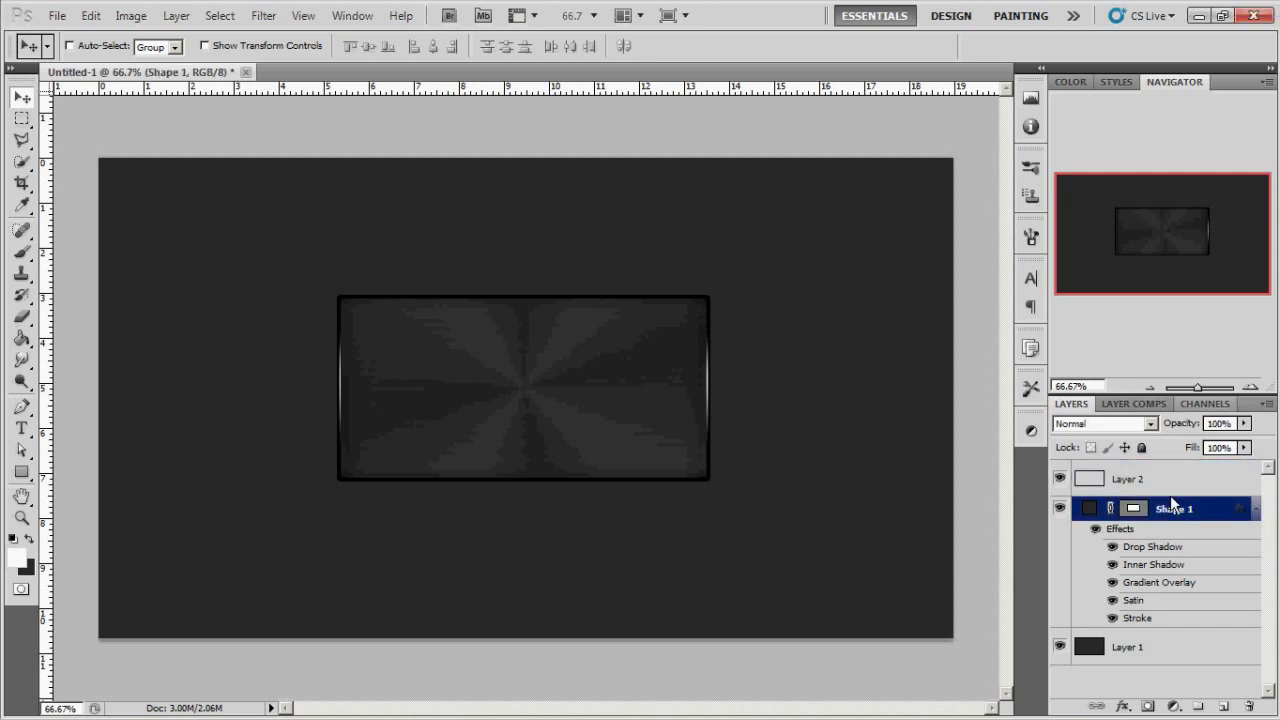
double_click(1091, 513)
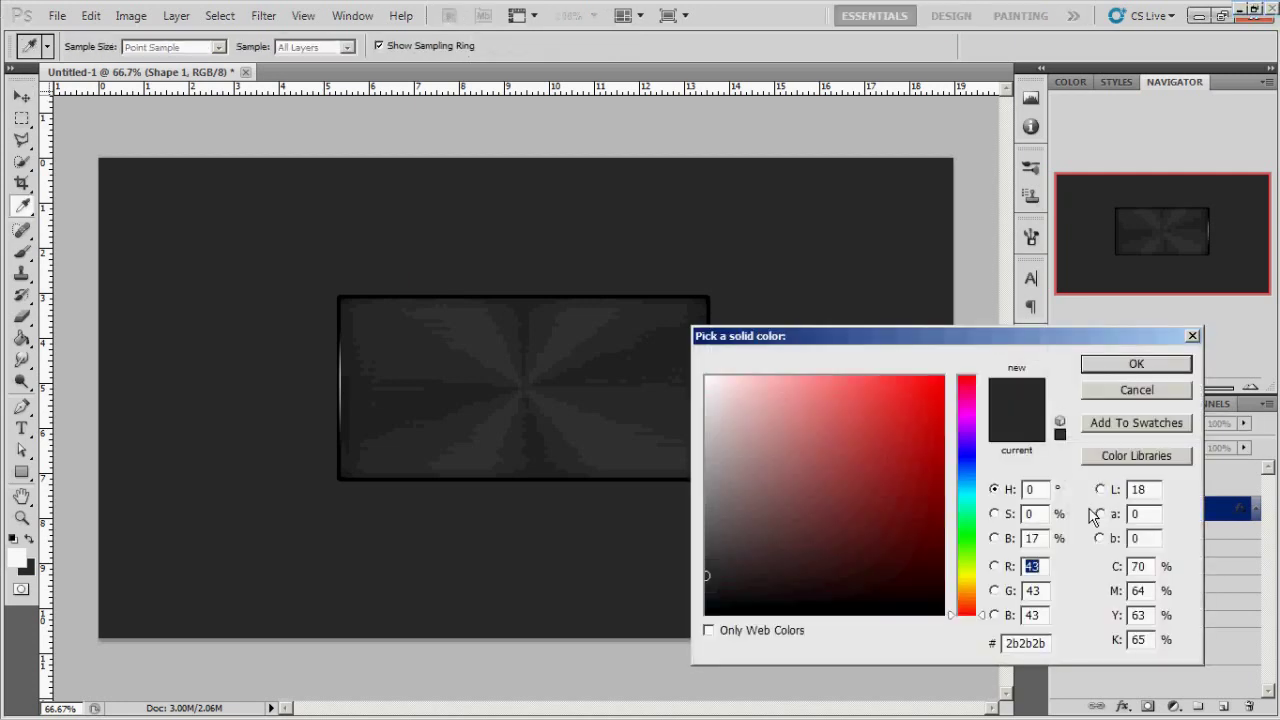
left_click_drag(727, 594, 698, 598)
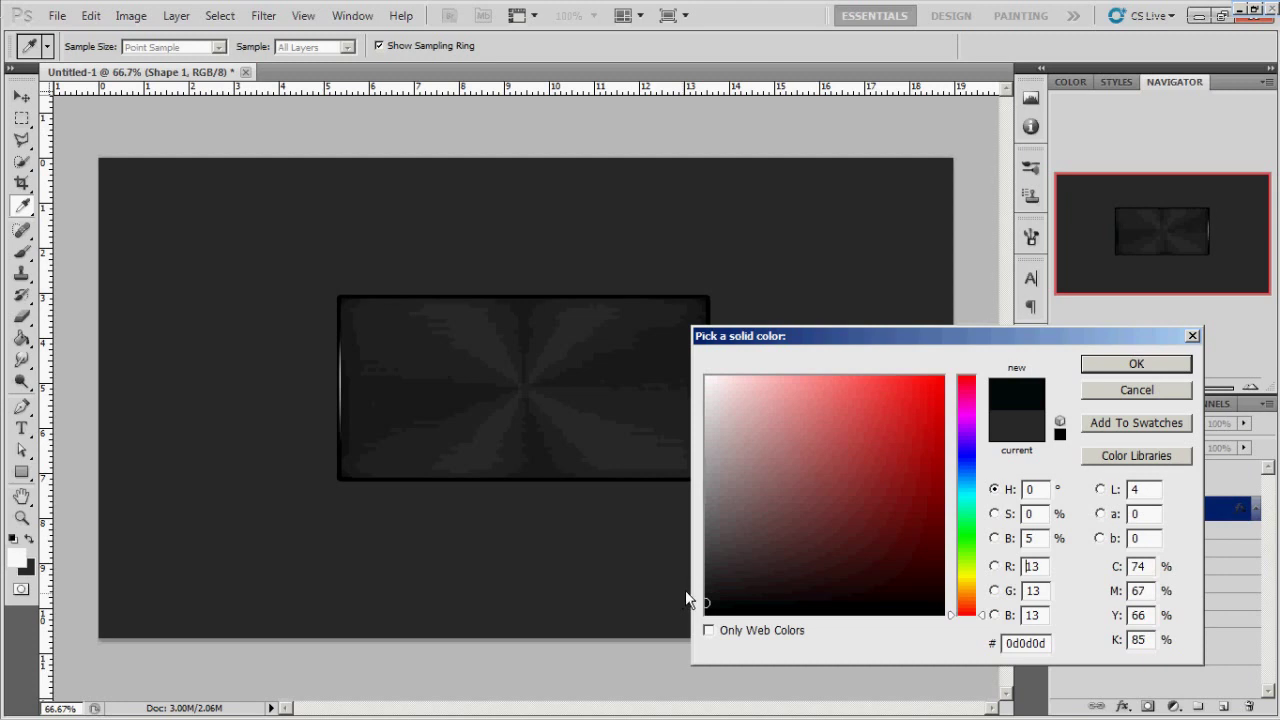
left_click(1157, 366)
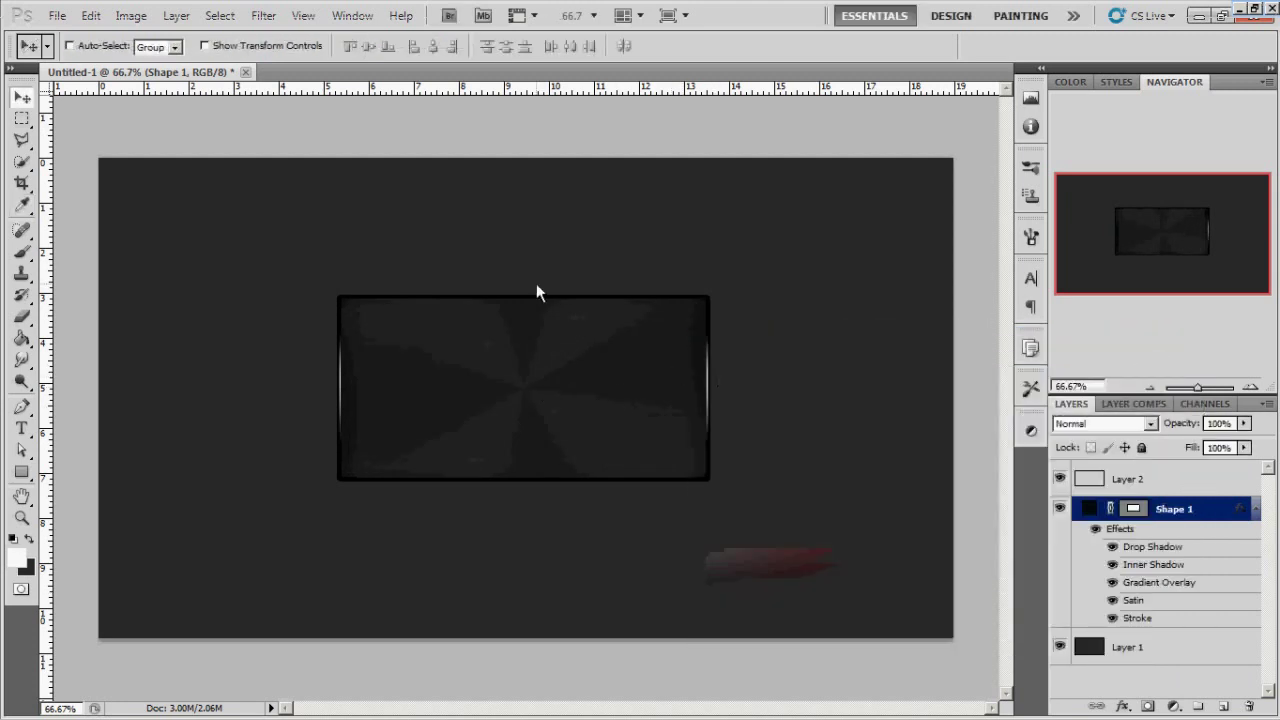